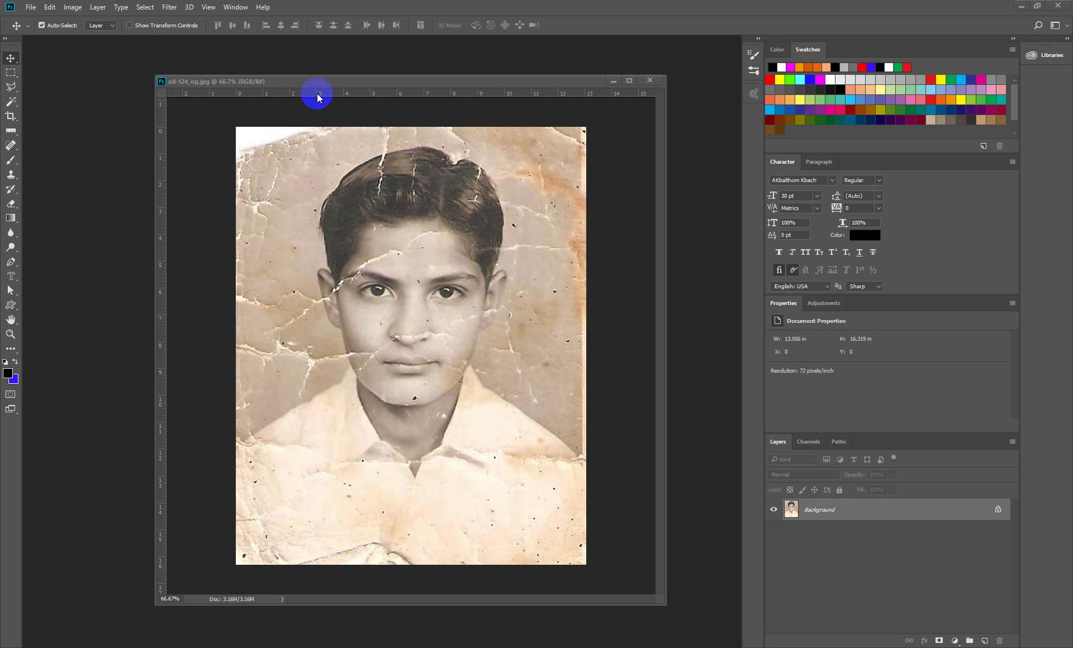
Reposition the window and zoom the cracked portrait to 100% to inspect the boy's face.
drag(316, 82, 284, 72)
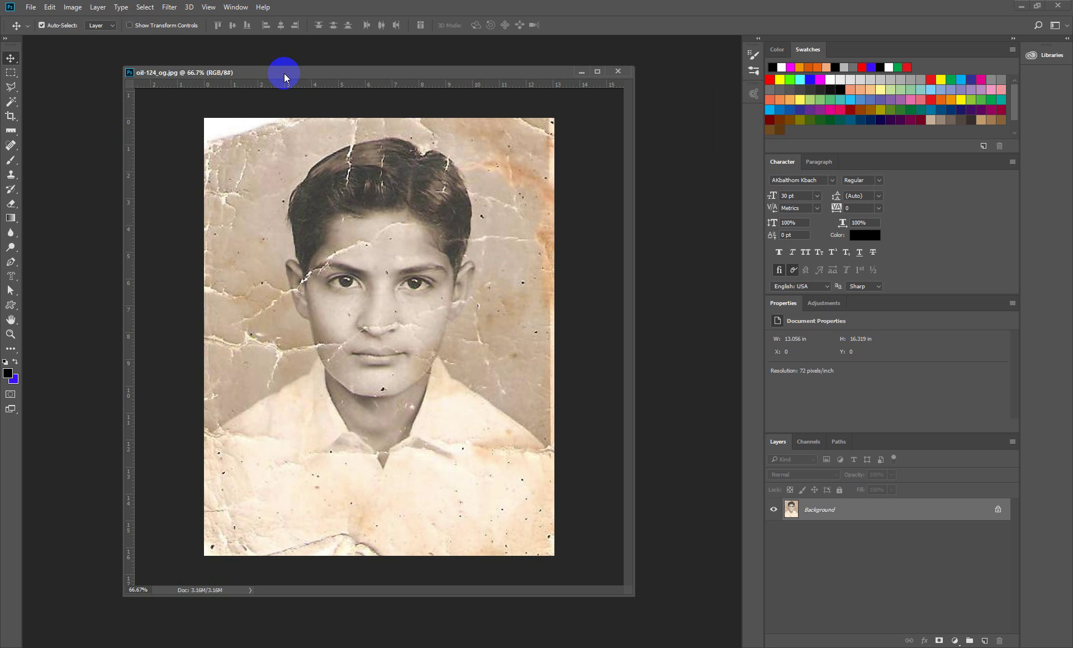
click(354, 441)
drag(352, 423, 296, 427)
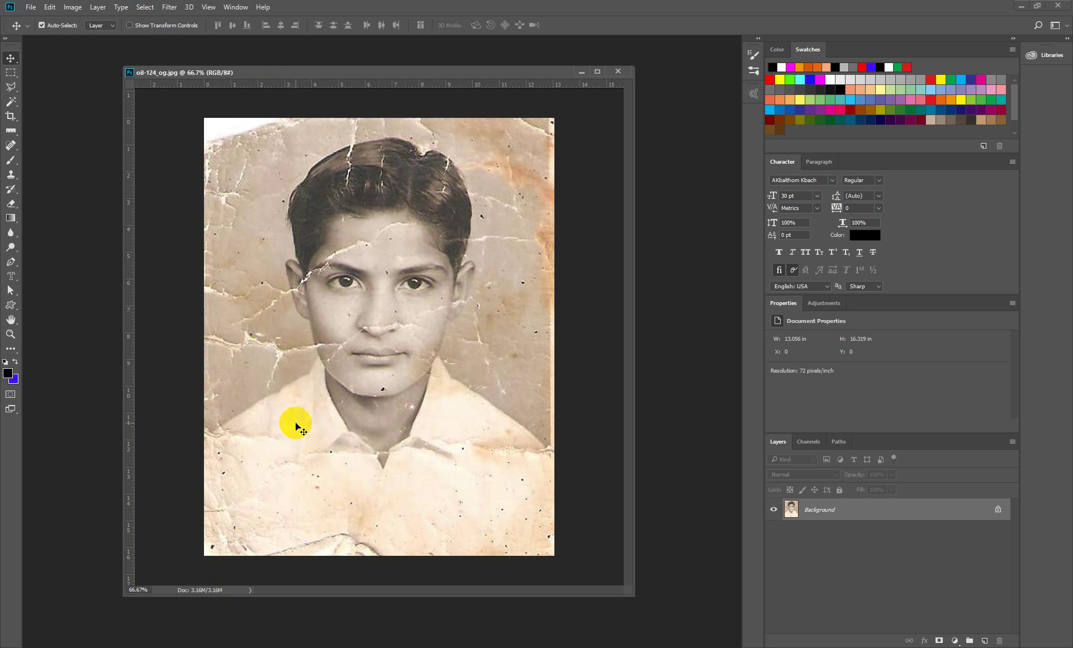
key(ctrl+plus)
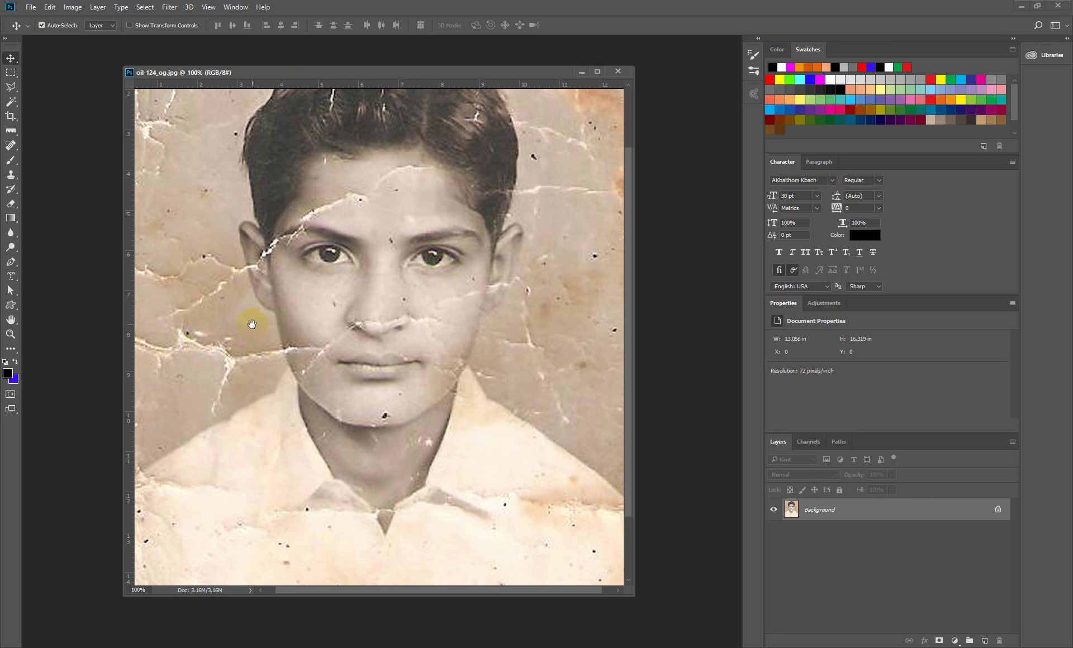
drag(377, 320, 395, 267)
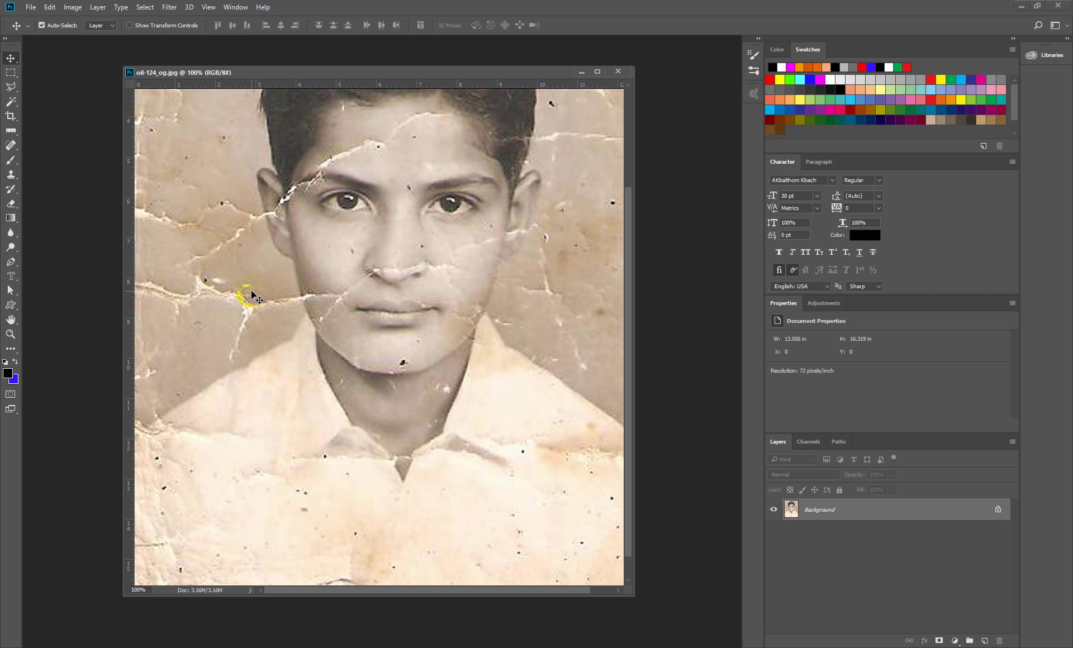
drag(246, 311, 239, 333)
click(254, 277)
scroll(248, 265, down, 1)
click(255, 364)
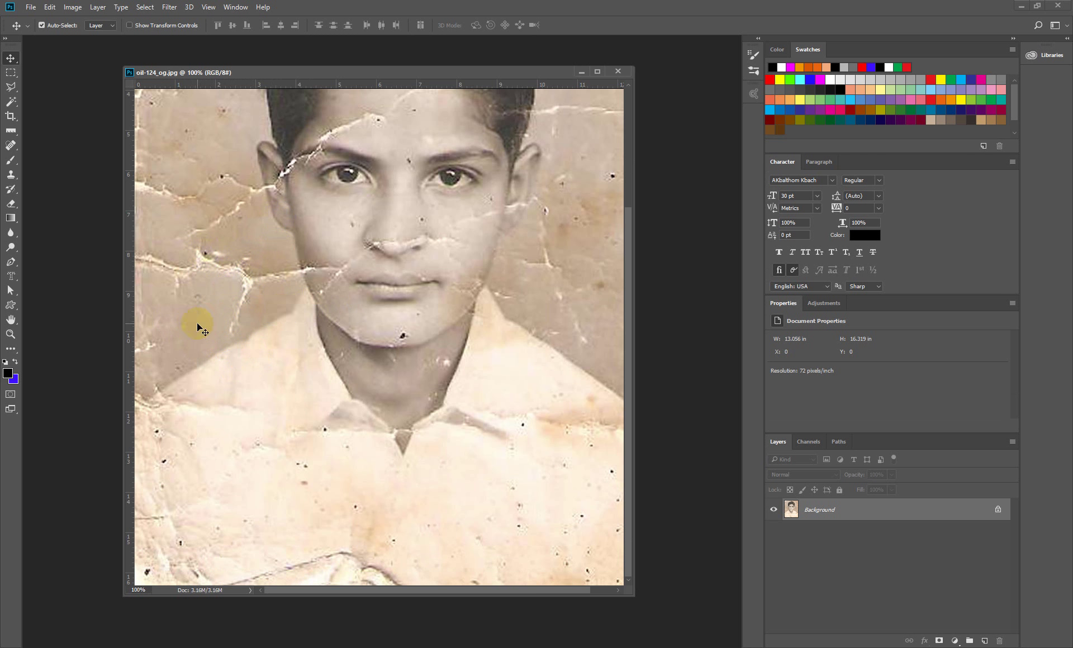
click(10, 146)
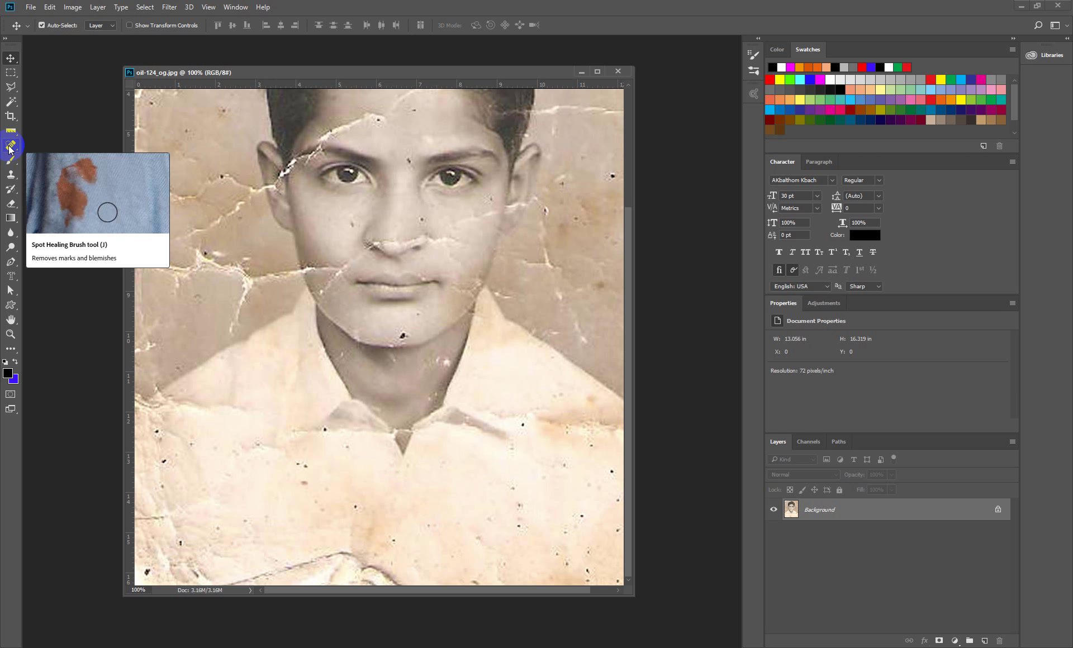
Choose the Content-Aware Spot Healing Brush, trying it on a backdrop crack.
click(10, 147)
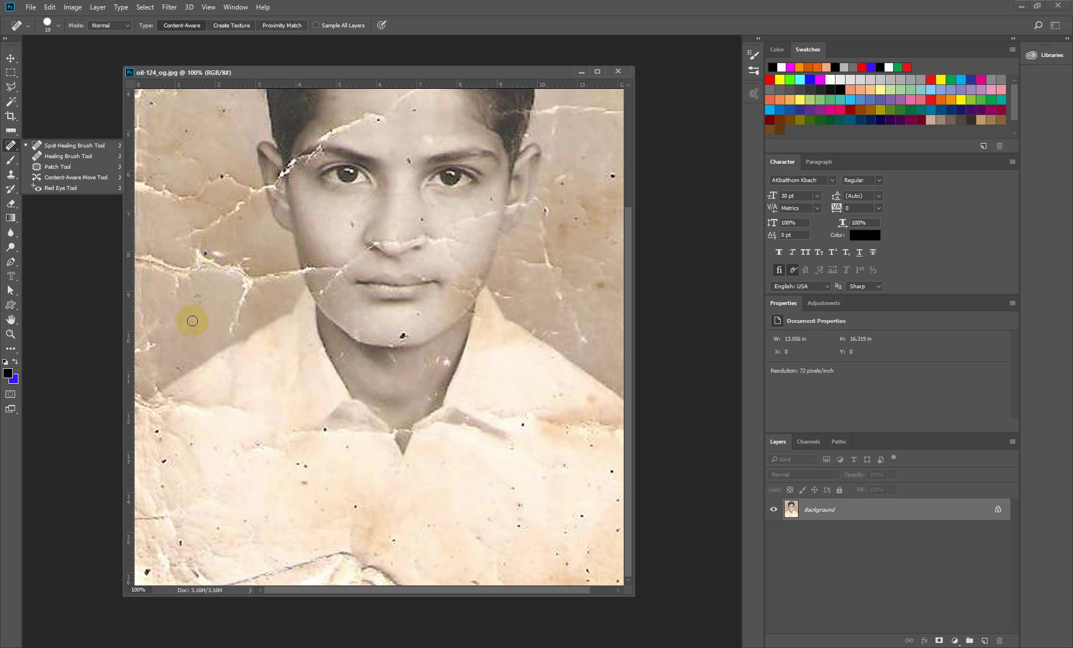
drag(239, 301, 247, 283)
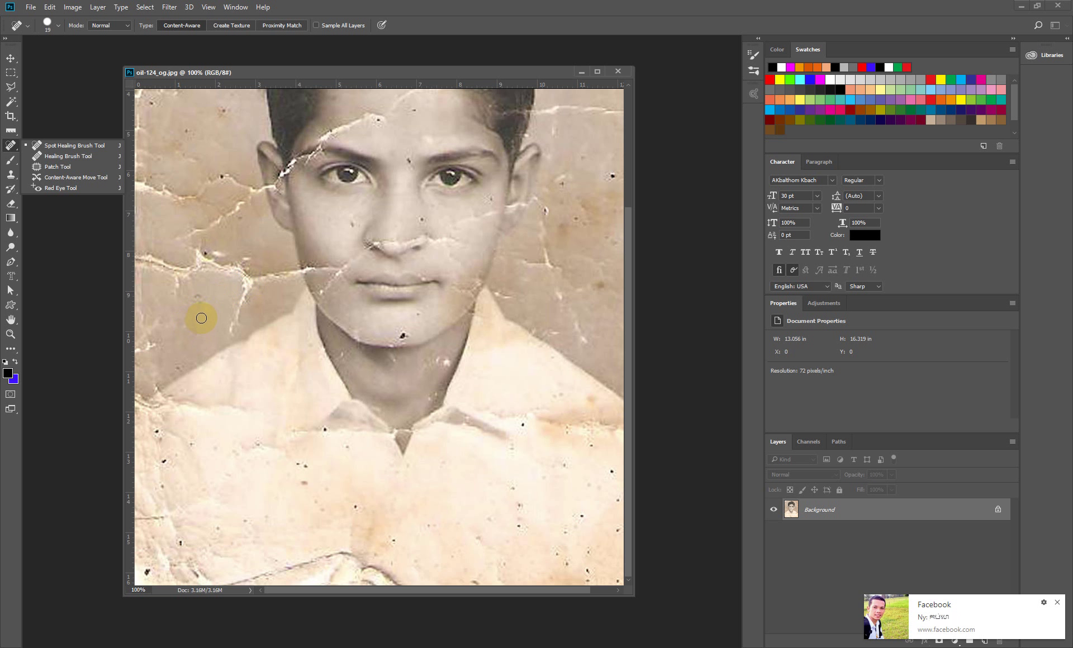
mouse_move(237, 277)
mouse_down()
mouse_move(249, 280)
mouse_move(239, 282)
mouse_up()
click(42, 148)
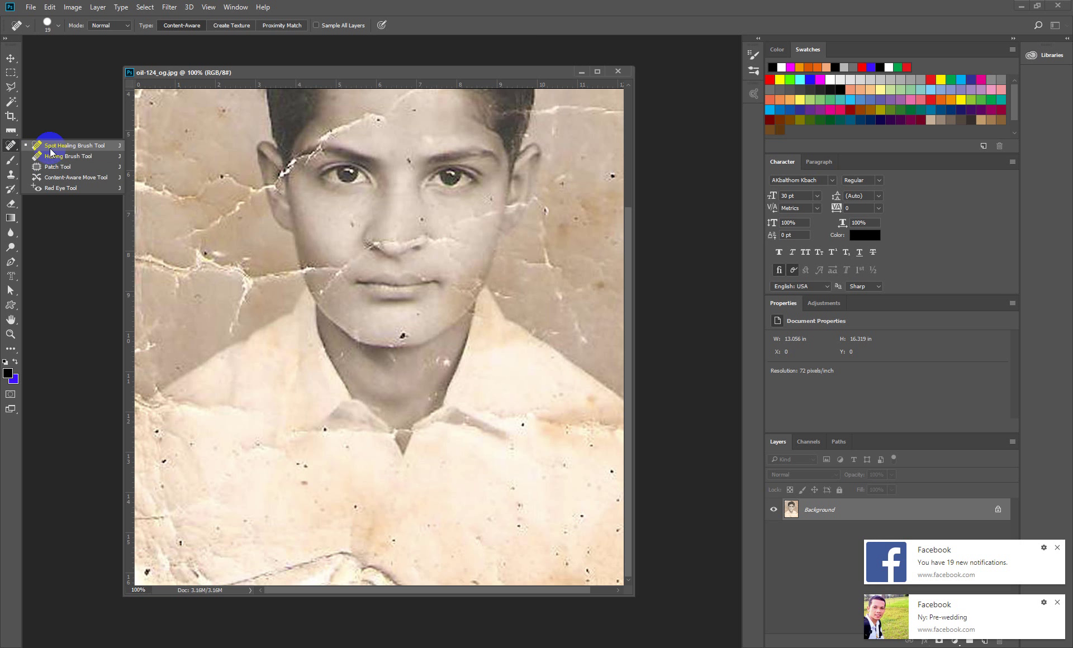
click(106, 145)
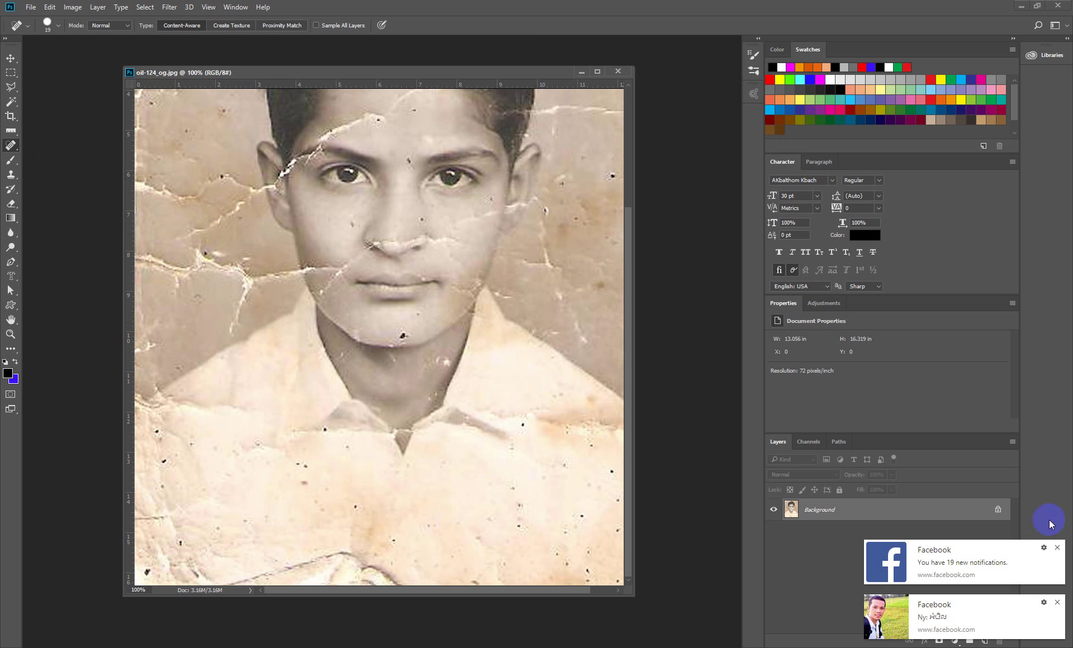
Dismiss the two pop-up notifications and duplicate the Background layer.
click(1056, 548)
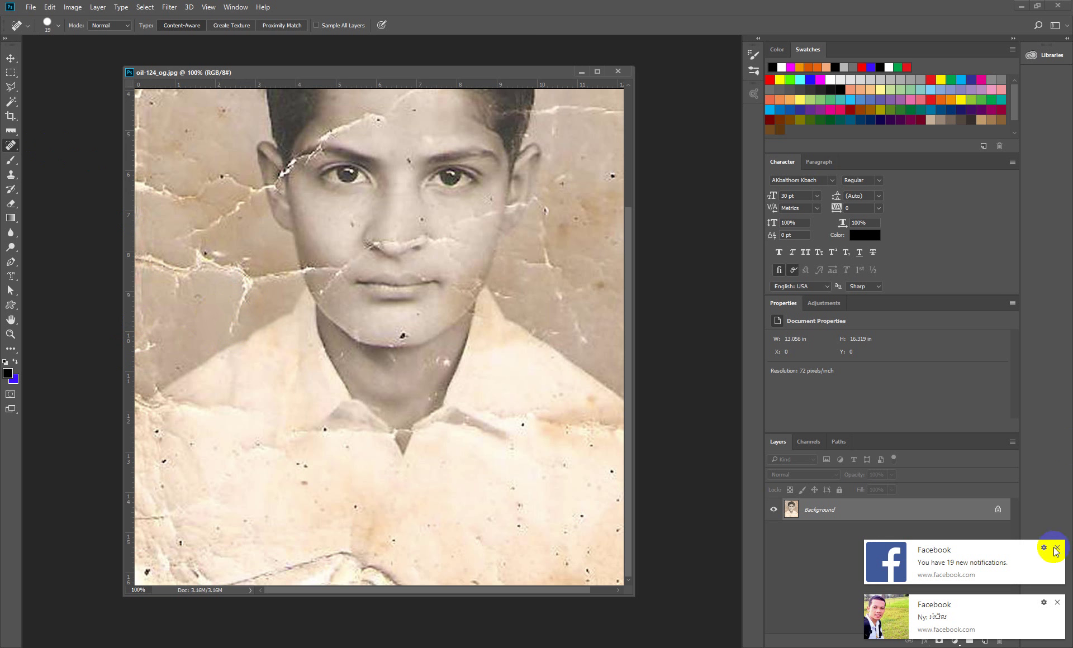
click(1058, 604)
drag(917, 511, 985, 639)
Hide the original Background layer and heal the cracks in the backdrop left of the face.
click(773, 532)
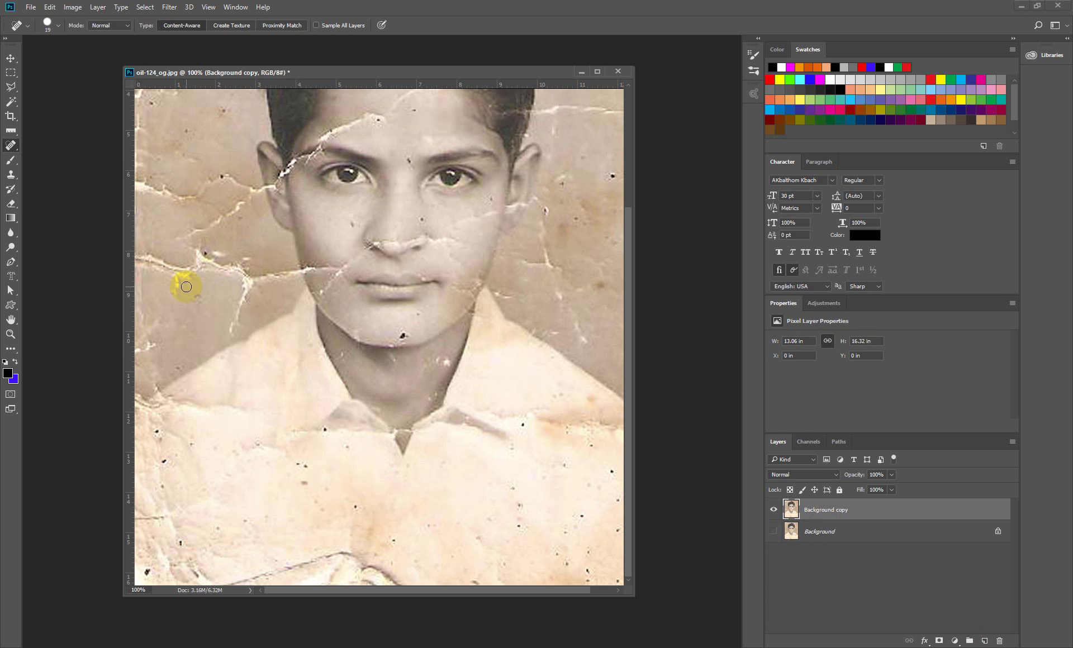
drag(190, 270, 203, 274)
mouse_move(234, 334)
mouse_down()
mouse_move(244, 260)
mouse_move(195, 259)
mouse_move(232, 259)
mouse_move(230, 270)
mouse_move(170, 240)
mouse_up()
mouse_move(277, 279)
mouse_down()
mouse_move(239, 270)
mouse_move(191, 280)
mouse_move(223, 304)
mouse_up()
click(207, 290)
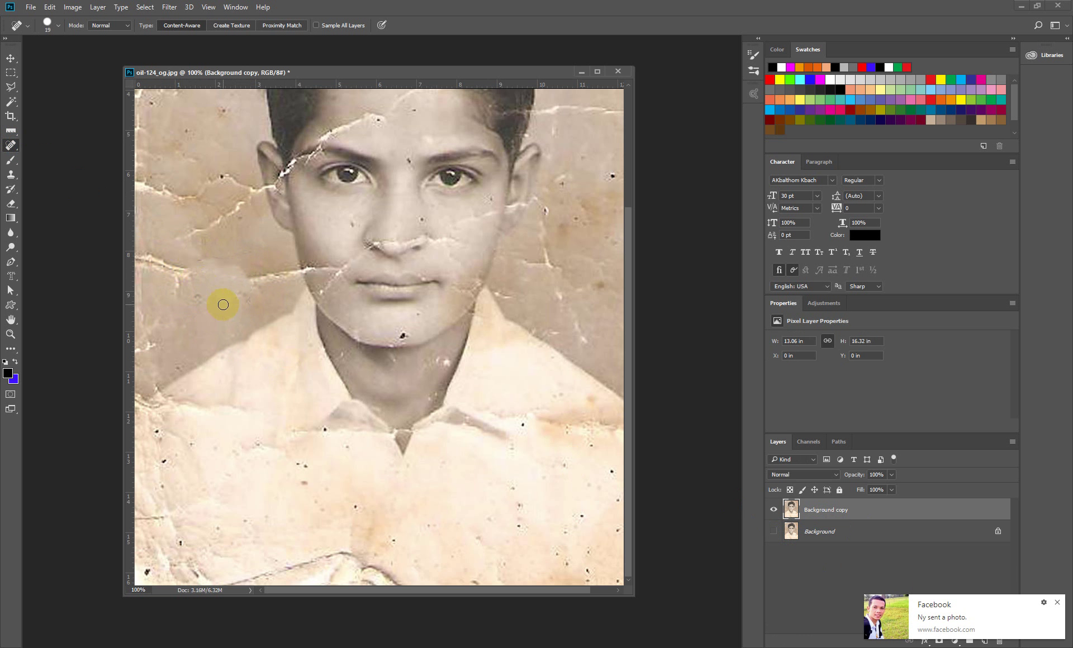
drag(219, 279, 143, 260)
Heal the remaining cracks near the left edge, toward the shoulder and beside the left ear.
drag(192, 291, 151, 293)
drag(180, 295, 163, 267)
drag(202, 304, 164, 286)
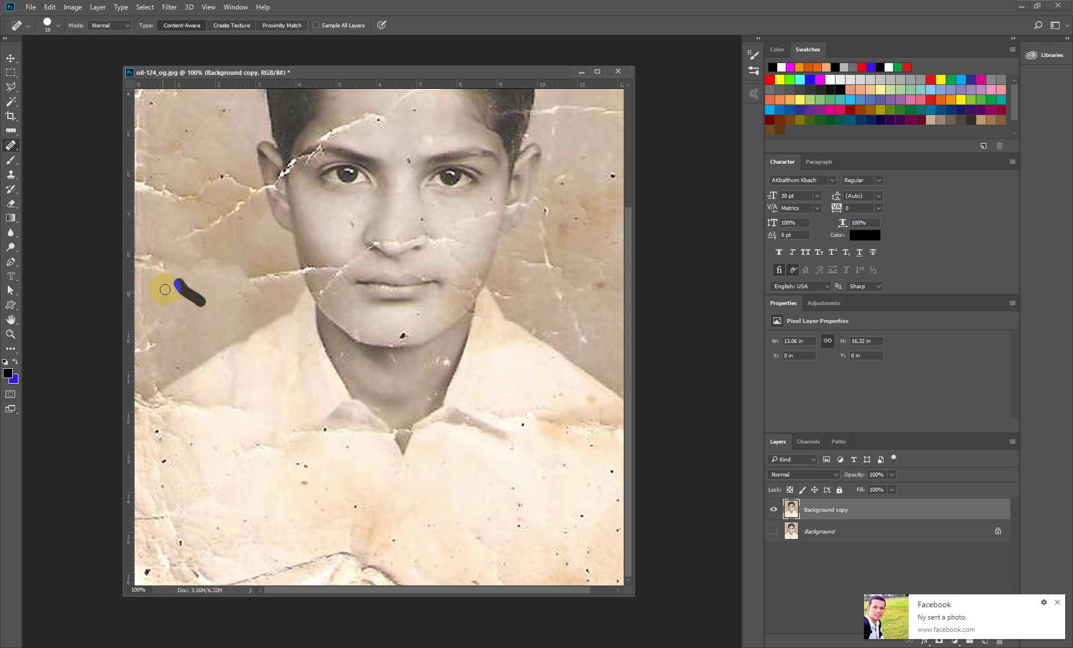
mouse_move(238, 282)
mouse_down()
mouse_move(271, 278)
mouse_move(236, 277)
mouse_move(230, 288)
mouse_up()
mouse_move(168, 269)
mouse_down()
mouse_move(128, 244)
mouse_move(164, 260)
mouse_move(137, 237)
mouse_move(216, 221)
mouse_move(252, 193)
mouse_up()
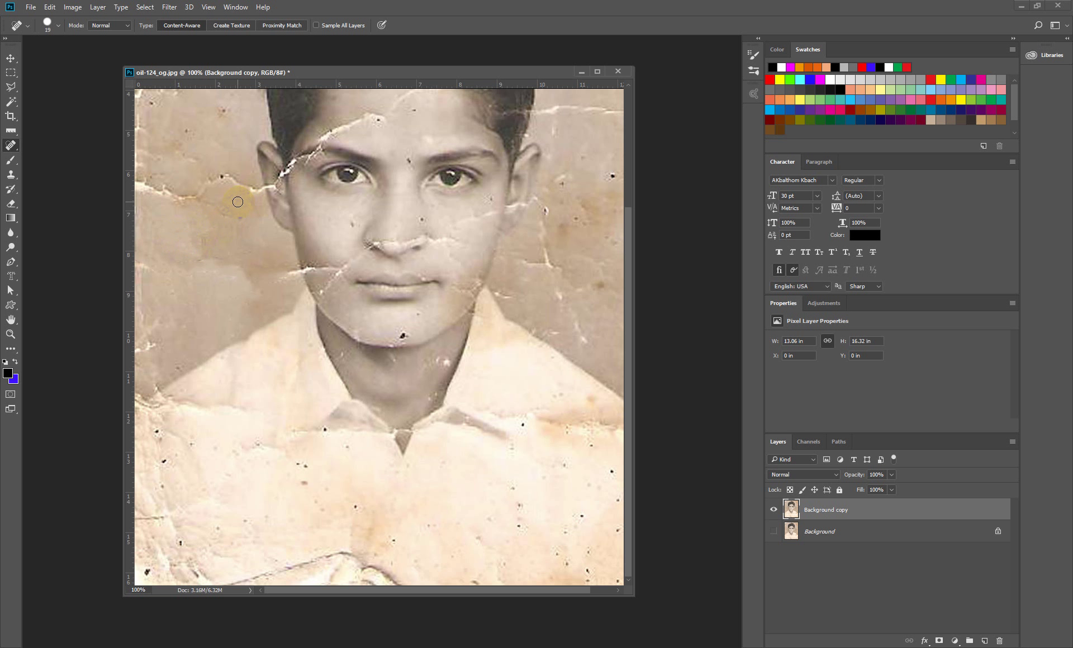
mouse_move(236, 181)
mouse_down()
mouse_move(161, 196)
mouse_move(146, 185)
mouse_move(157, 183)
mouse_up()
drag(158, 334, 142, 344)
Spot-heal the cracks and specks right of the face, along the cheek and beside the ear.
click(155, 341)
mouse_move(404, 298)
mouse_down()
mouse_move(416, 295)
mouse_move(379, 311)
mouse_up()
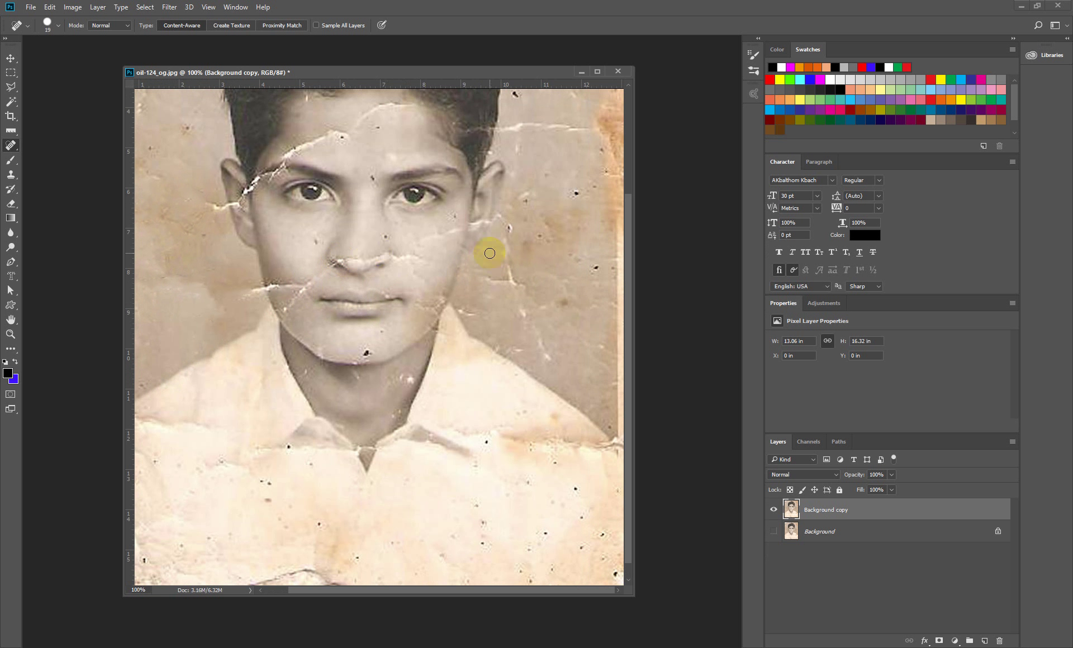
mouse_move(508, 255)
mouse_down()
mouse_move(514, 294)
mouse_move(515, 280)
mouse_move(528, 282)
mouse_move(546, 361)
mouse_up()
drag(517, 315, 523, 310)
drag(509, 262, 509, 213)
drag(437, 246, 438, 285)
mouse_move(523, 199)
mouse_down()
mouse_move(546, 167)
mouse_move(542, 189)
mouse_up()
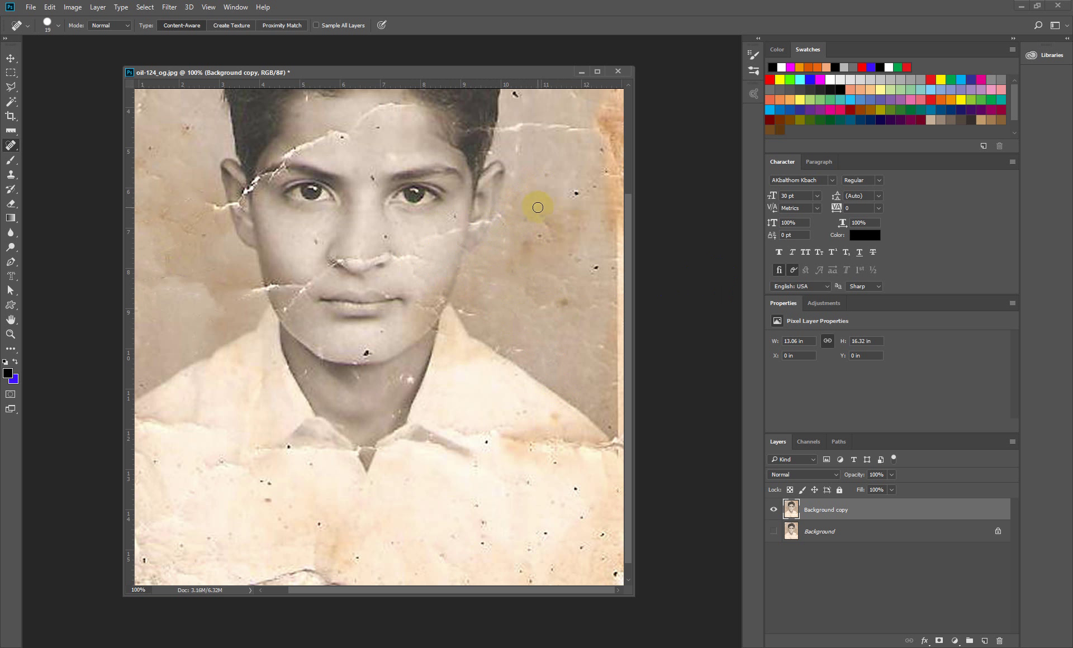
click(524, 257)
click(535, 199)
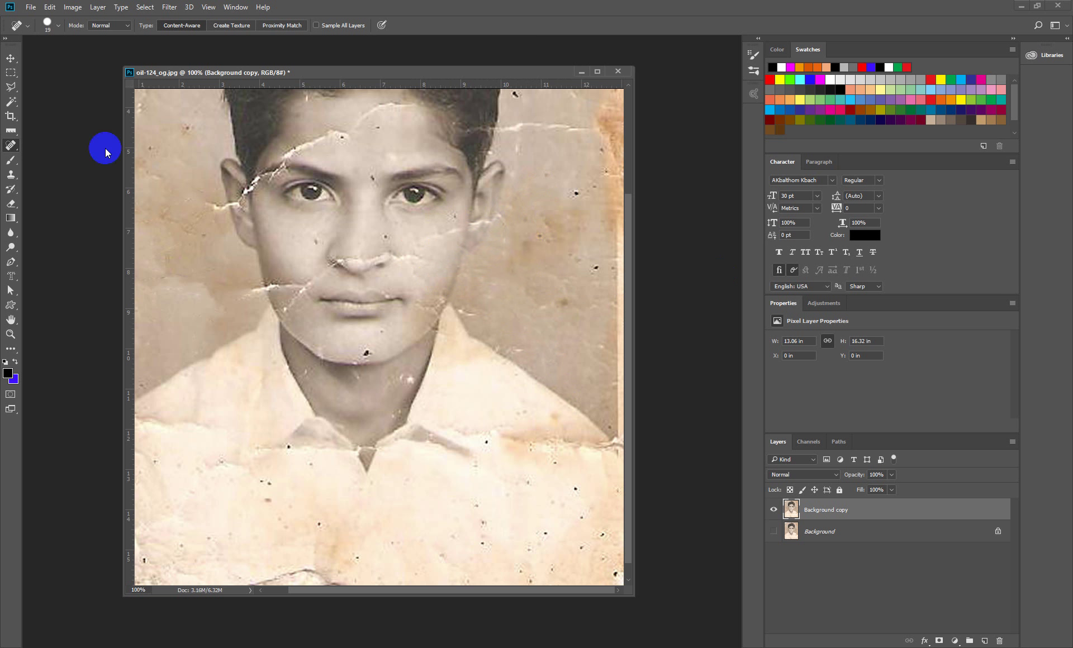
right_click(10, 147)
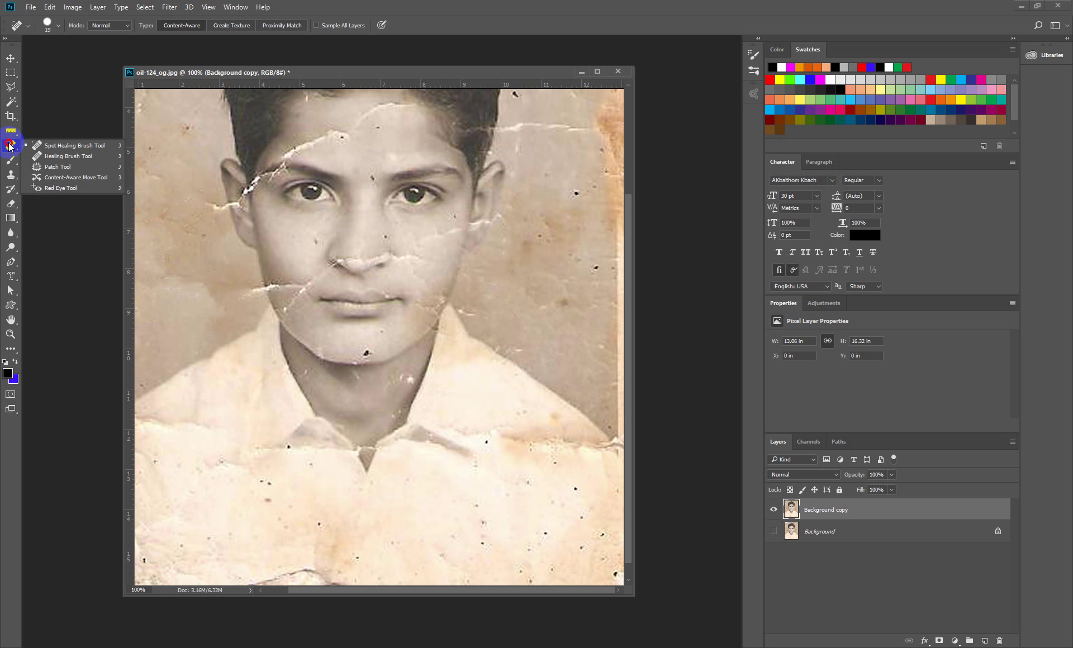
Switch to the sampled Healing Brush and heal the dark specks in the right backdrop.
click(46, 158)
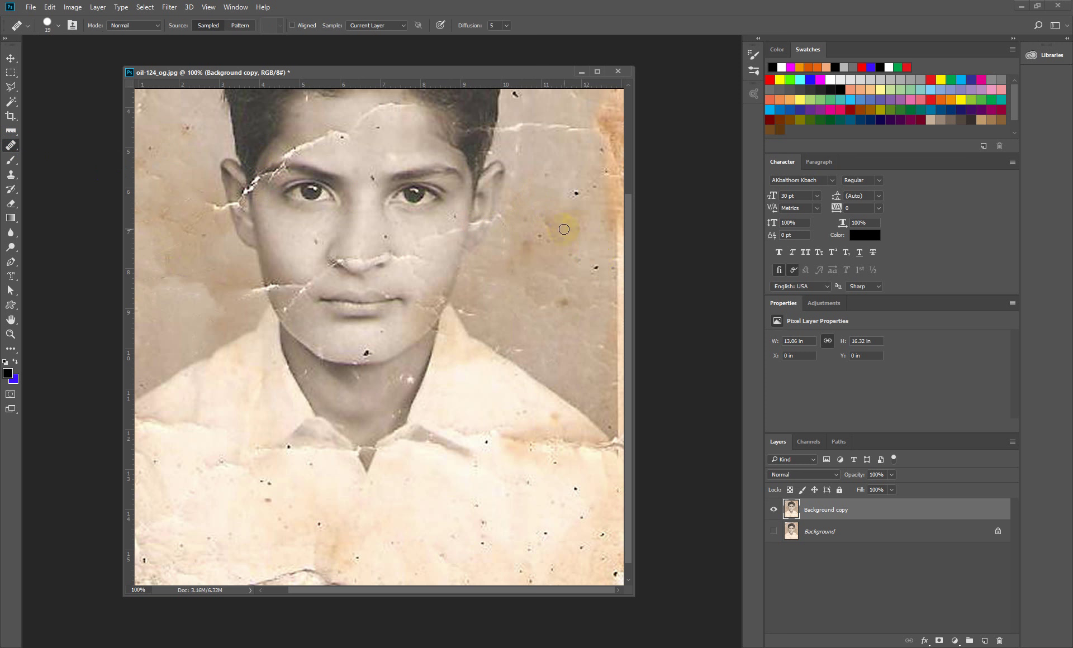
scroll(525, 220, down, 1)
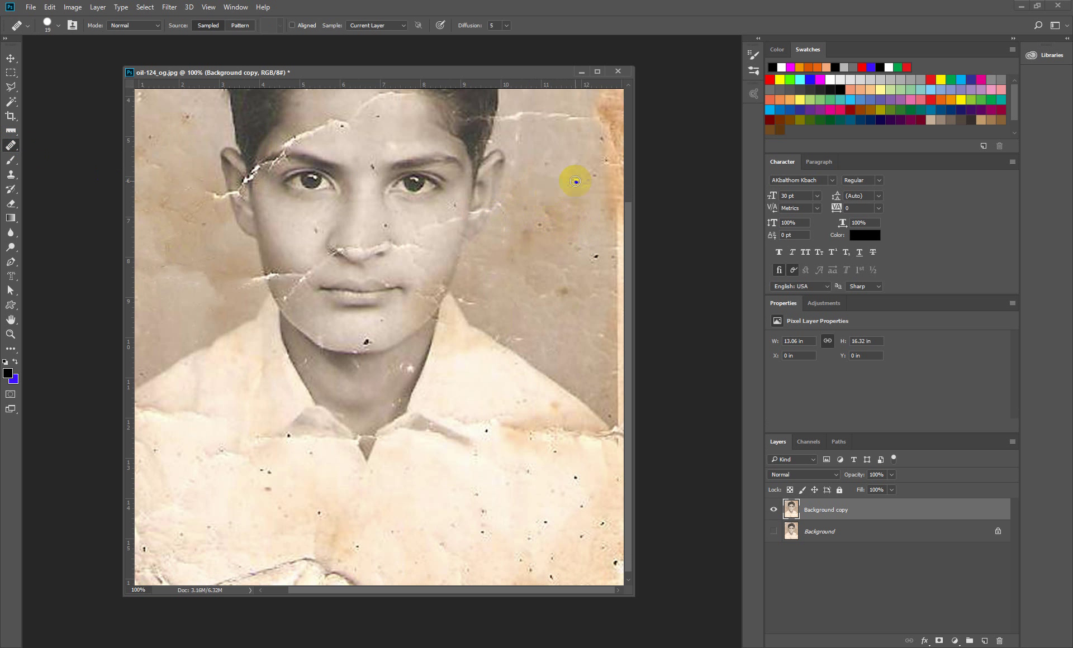
click(568, 209)
click(575, 184)
click(568, 183)
drag(564, 220, 596, 251)
click(615, 286)
Resample clean backdrop and heal the stains near the collar and at the right edge.
click(501, 324)
drag(558, 211, 561, 219)
click(519, 195)
alt+click(535, 163)
click(548, 164)
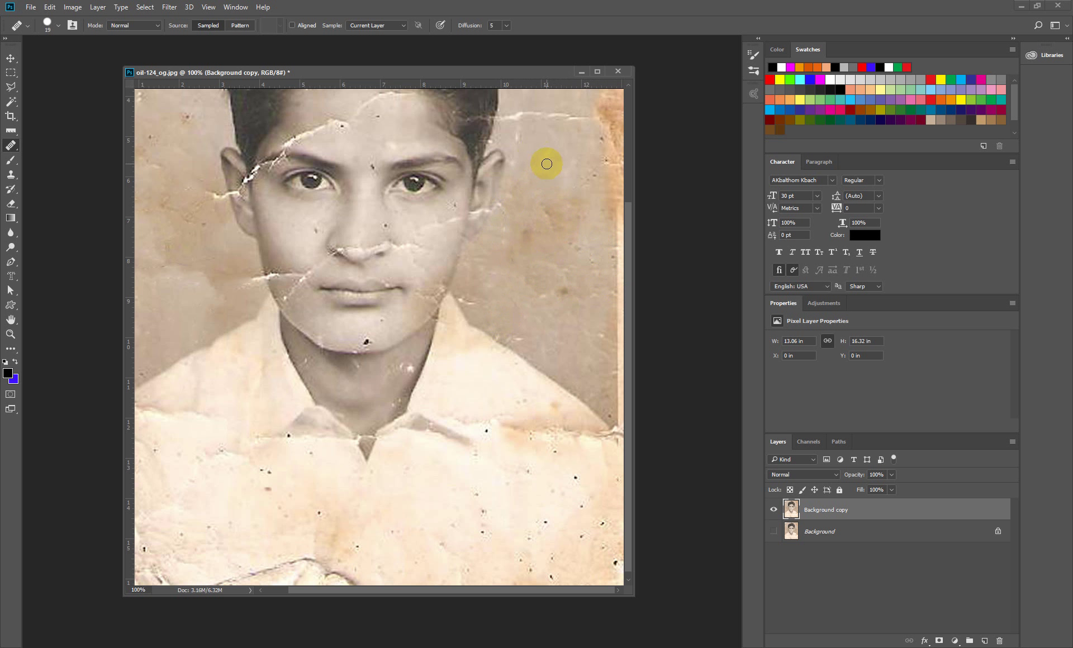
click(544, 164)
click(516, 330)
drag(553, 253, 543, 253)
mouse_move(565, 291)
mouse_down()
mouse_move(541, 298)
mouse_move(493, 396)
mouse_up()
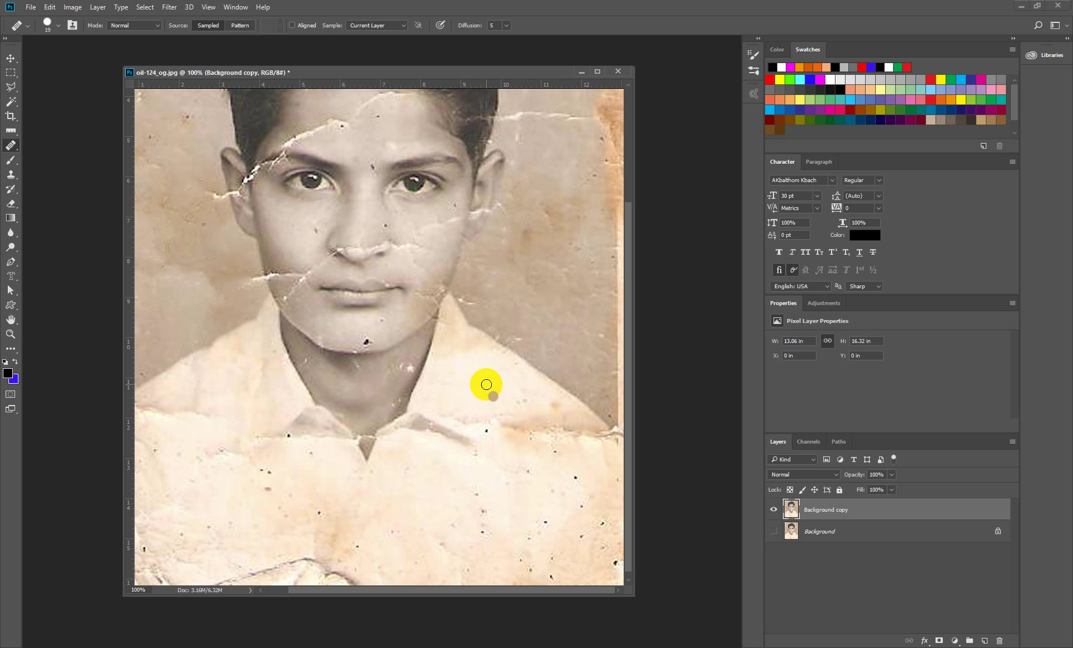
scroll(359, 120, up, 1)
scroll(359, 119, up, 1)
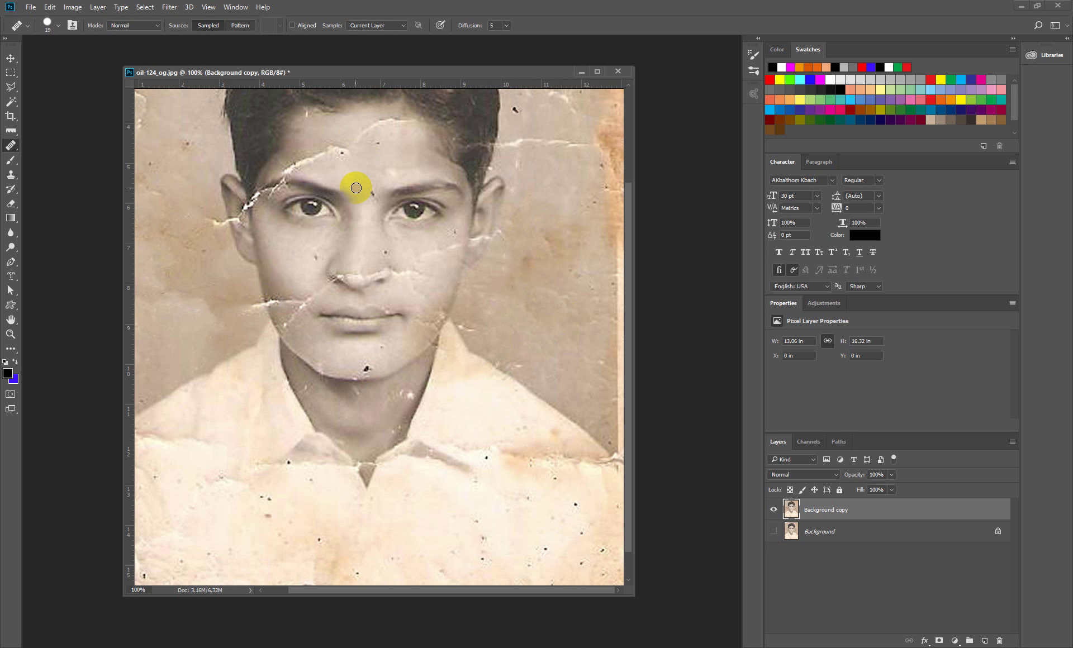
Sample clean forehead skin and heal the blemishes and crack across the forehead.
alt+click(345, 155)
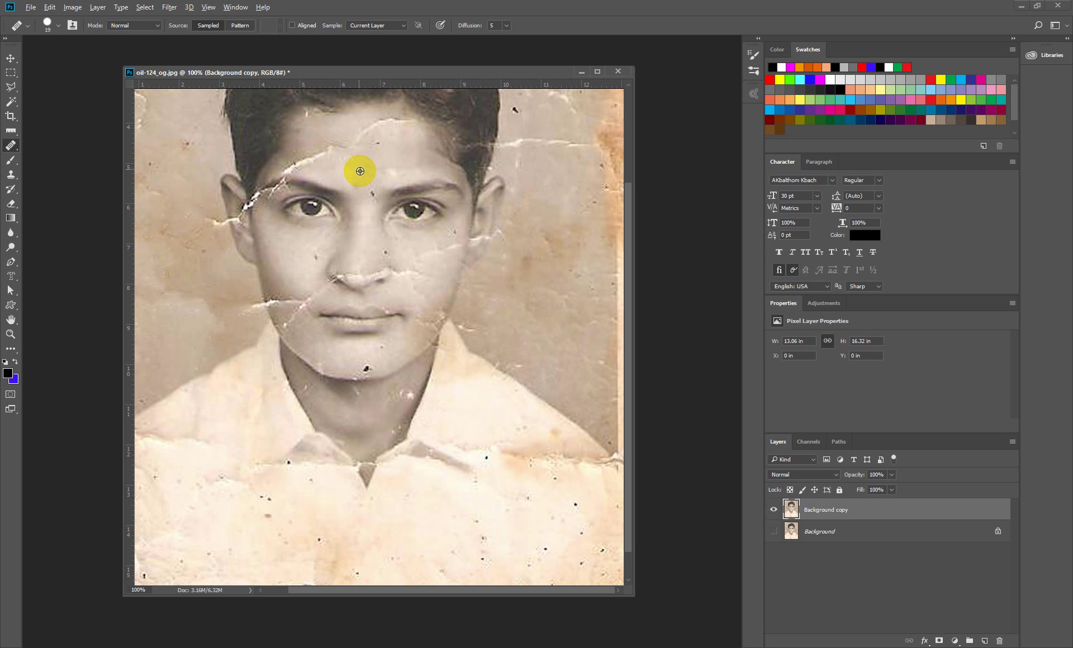
alt+click(359, 134)
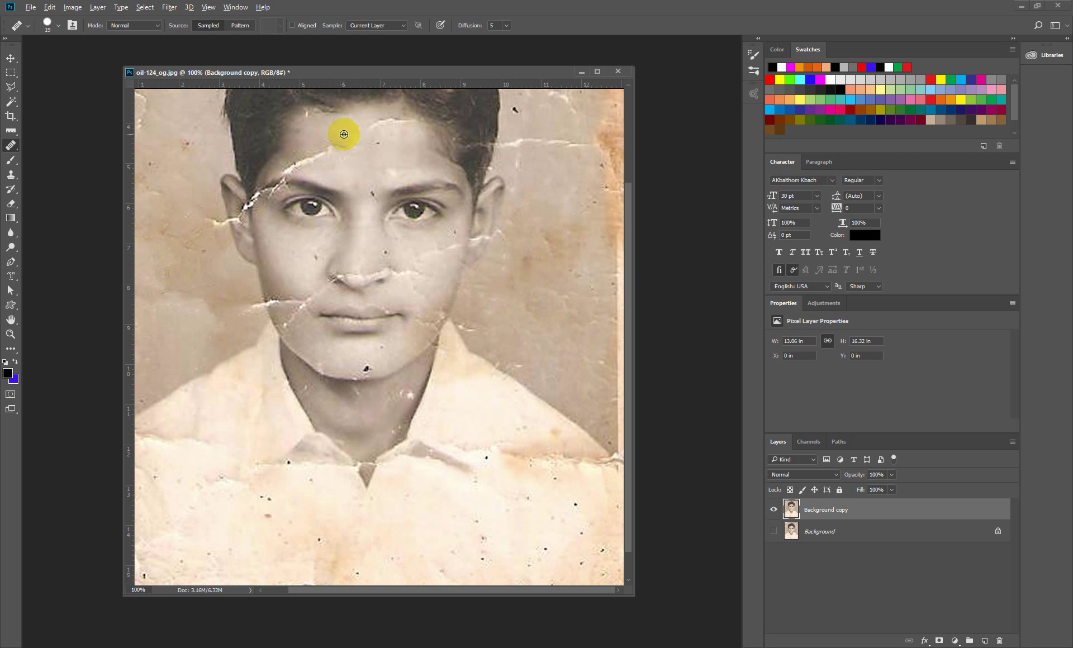
alt+click(352, 138)
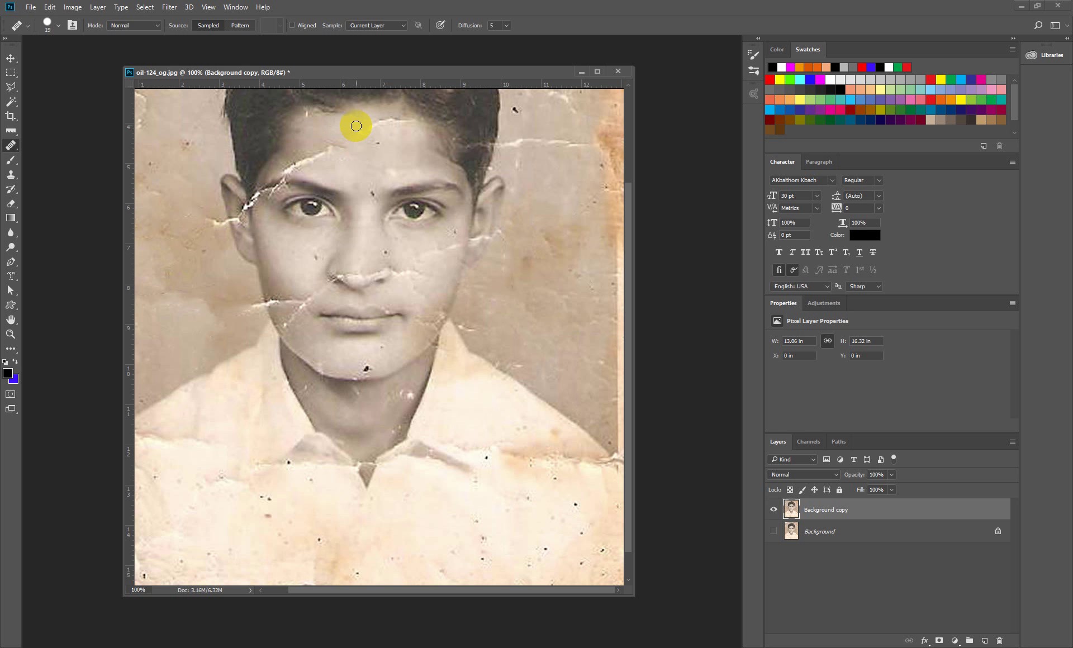
click(380, 121)
drag(380, 121, 416, 120)
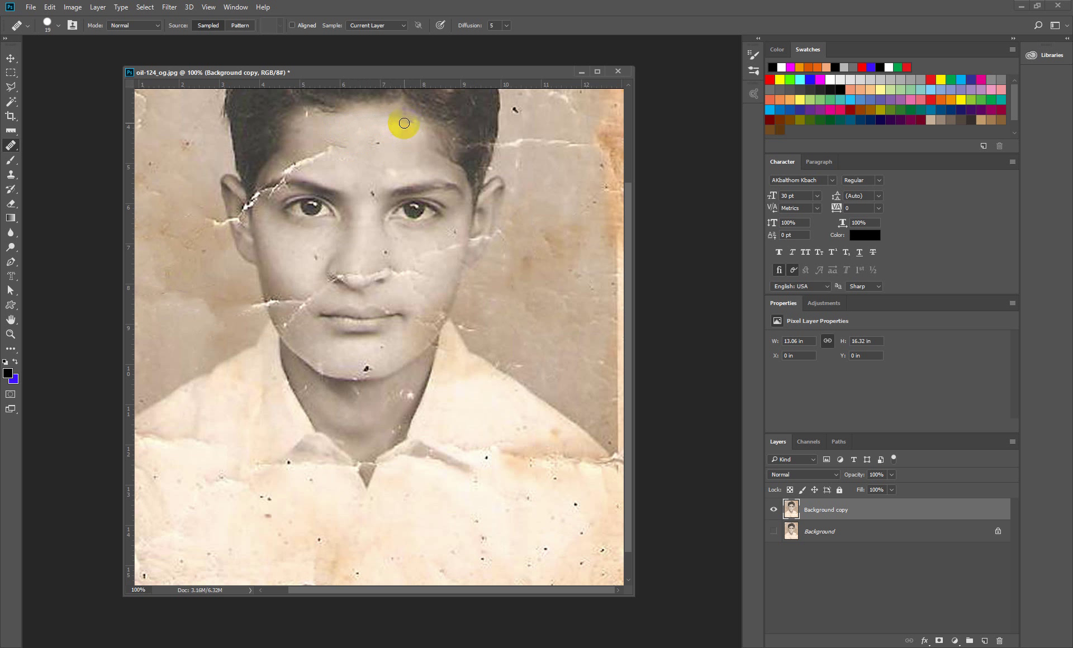
click(401, 122)
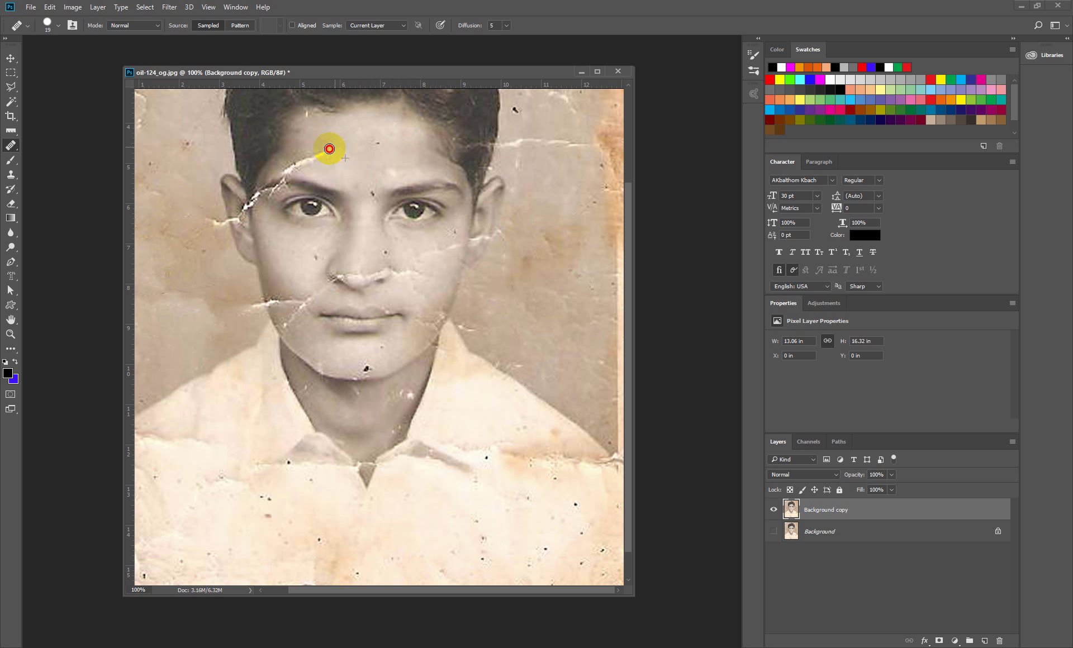
mouse_move(316, 153)
mouse_down()
mouse_move(262, 163)
mouse_move(285, 170)
mouse_up()
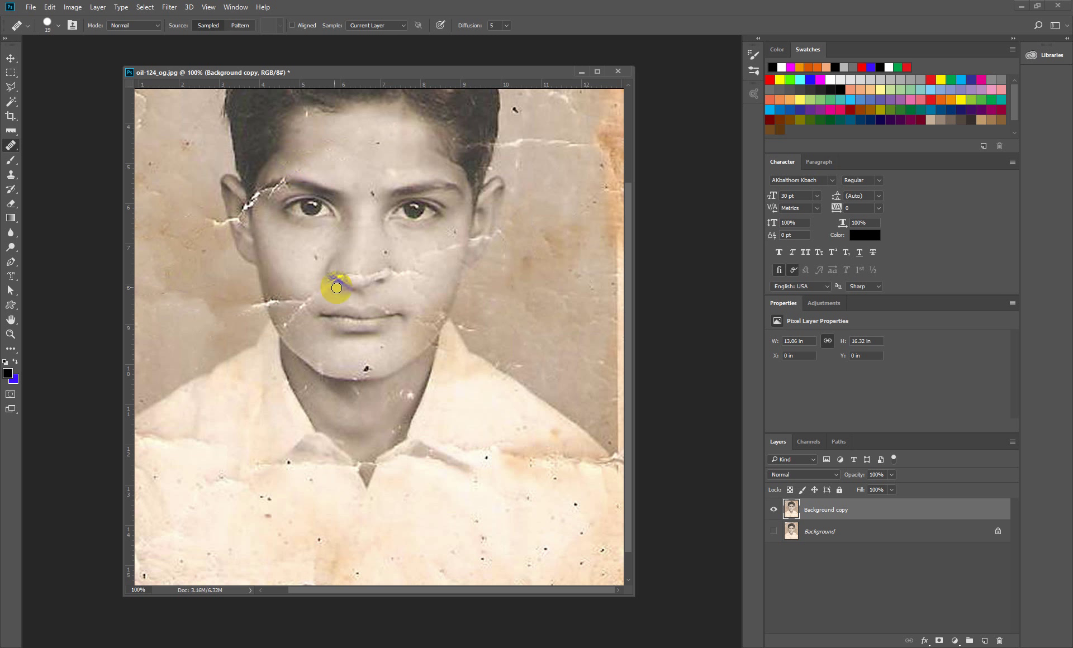
Sample clean cheek skin and heal the crack across the left cheek and chin.
scroll(308, 305, down, 2)
alt+click(304, 240)
click(308, 265)
alt+click(281, 256)
click(274, 271)
drag(277, 276, 270, 267)
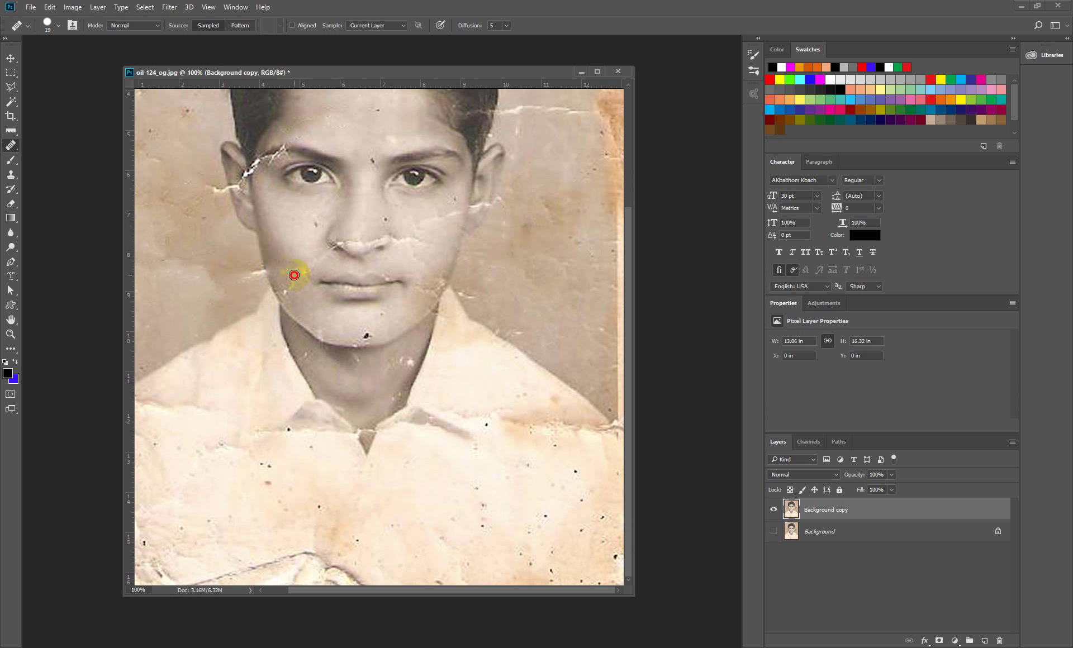
drag(288, 287, 297, 264)
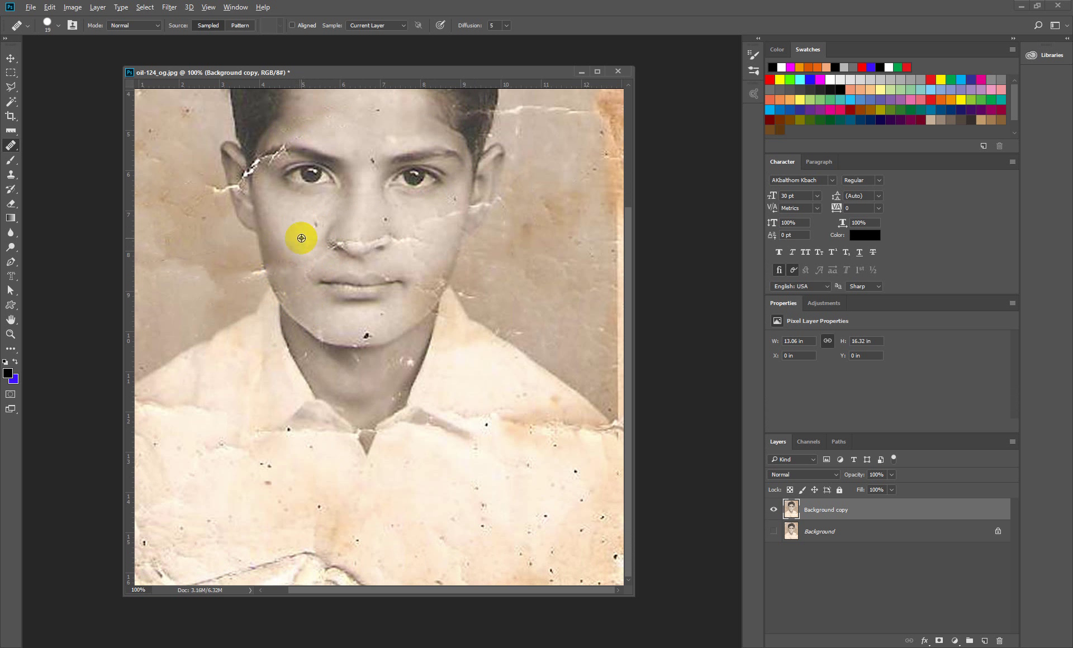
mouse_move(274, 258)
mouse_down()
mouse_move(280, 230)
mouse_move(274, 248)
mouse_up()
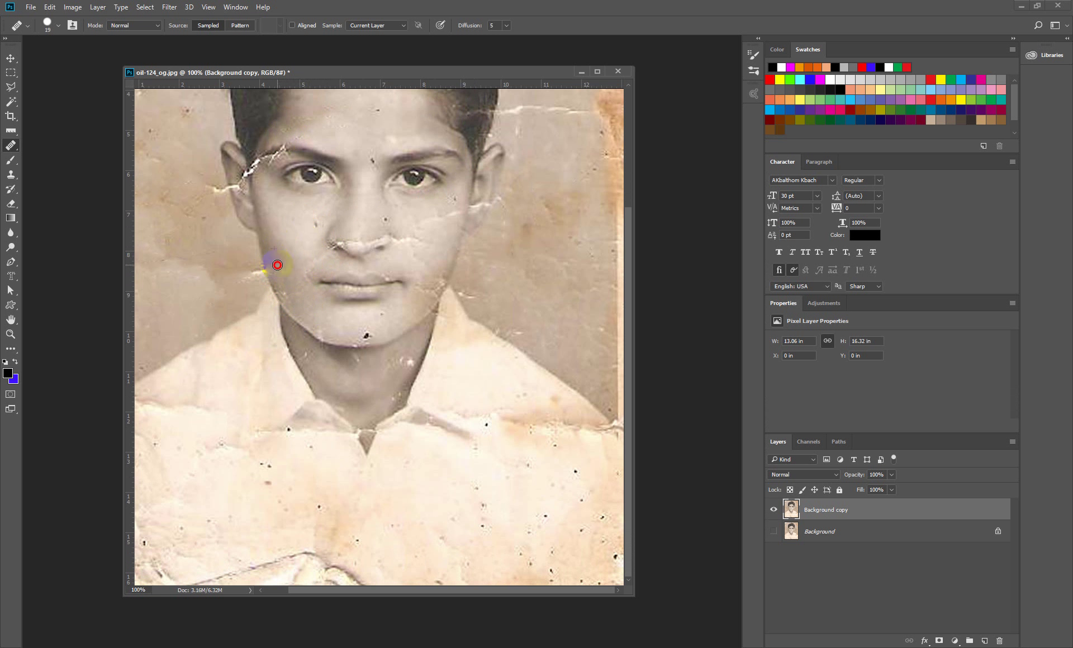
Heal the cracks beside the nose and along the left jaw edge.
mouse_move(304, 256)
mouse_down()
mouse_move(321, 251)
mouse_move(302, 246)
mouse_move(287, 288)
mouse_up()
drag(287, 289, 265, 257)
drag(266, 271, 273, 271)
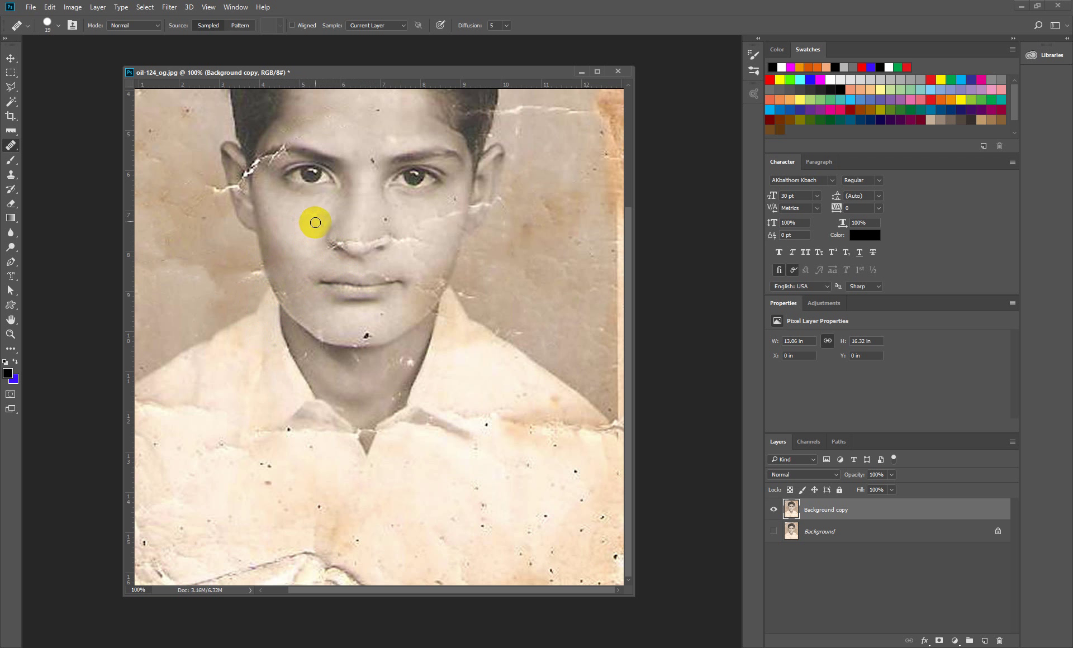
alt+click(287, 220)
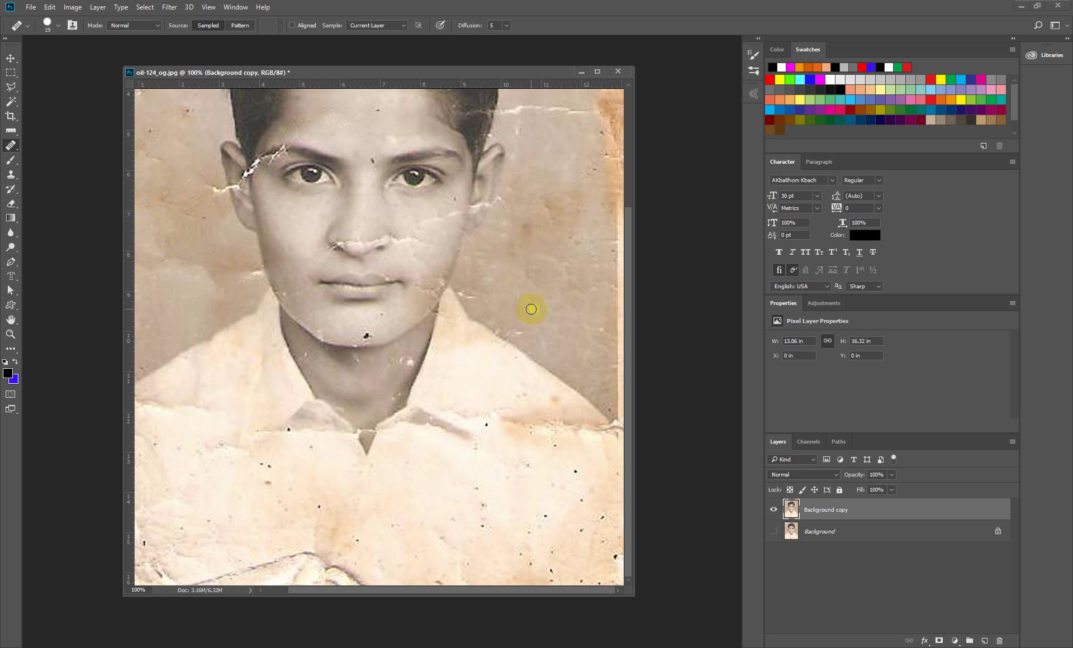
drag(267, 279, 273, 268)
drag(12, 148, 50, 167)
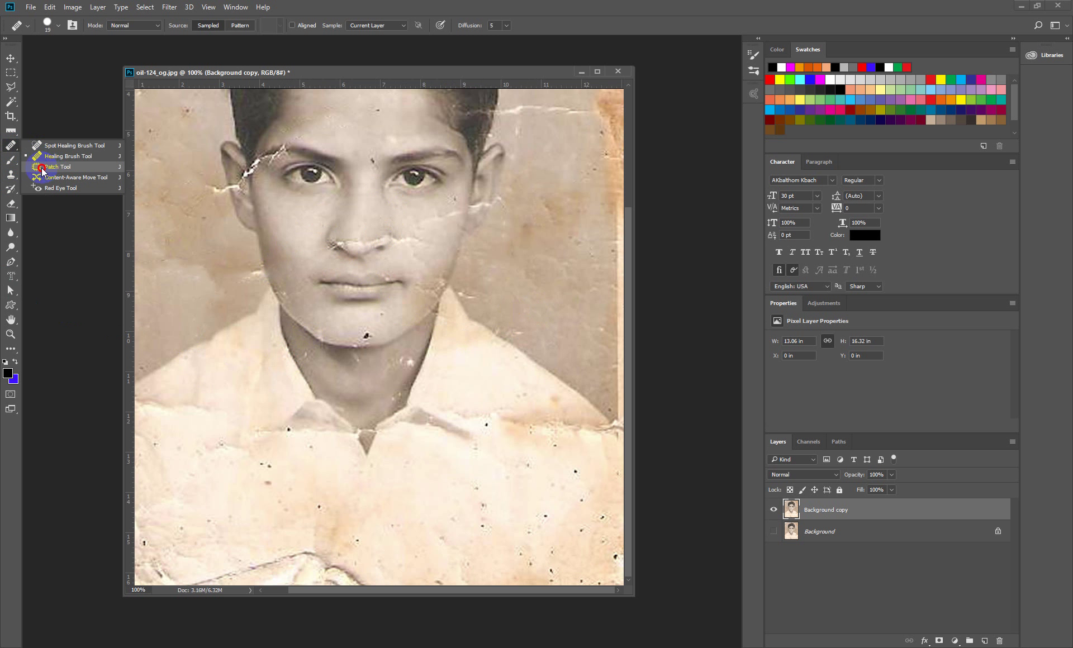
Use the Patch Tool to cover three spots on the lower shirt with clean fabric.
click(42, 169)
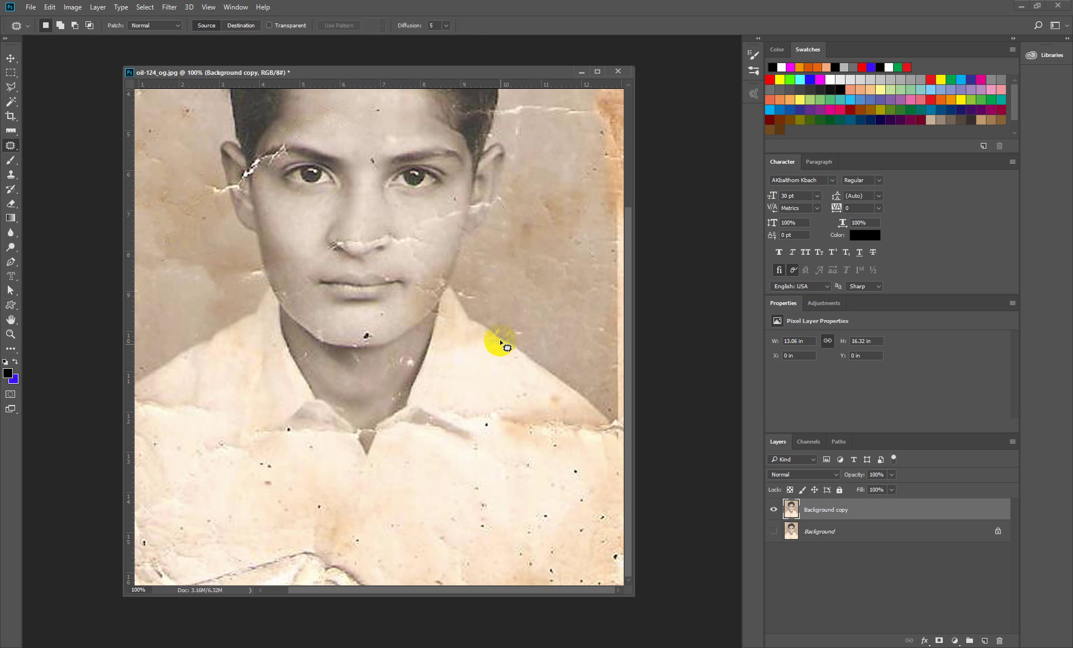
mouse_move(472, 480)
mouse_down()
mouse_move(492, 515)
mouse_move(458, 476)
mouse_move(412, 501)
mouse_up()
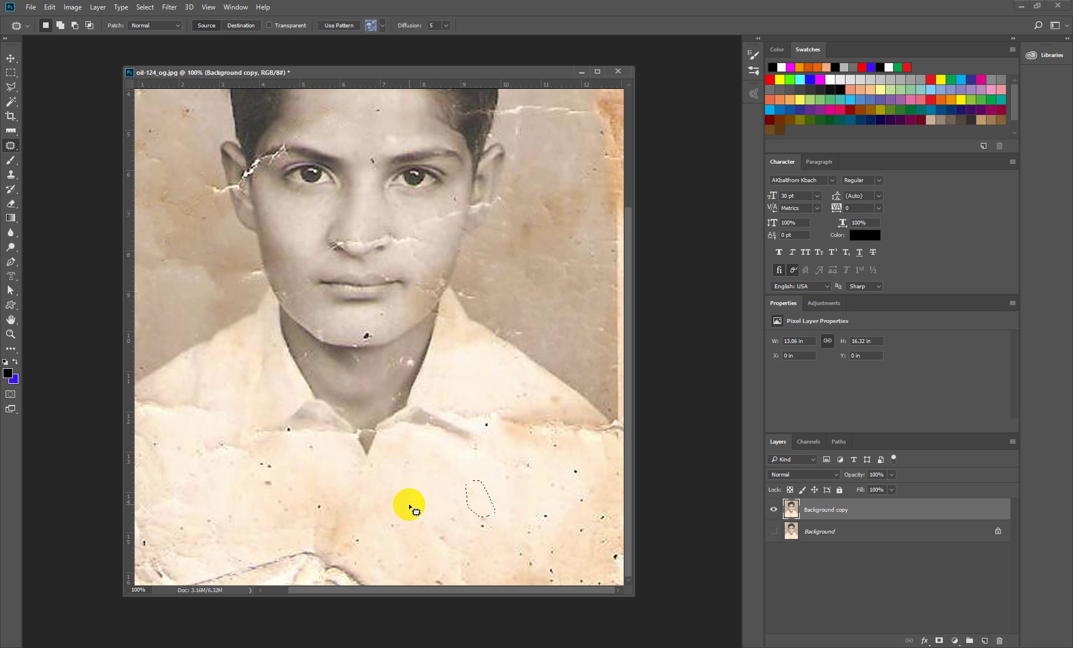
key(ctrl+d)
drag(478, 510, 476, 513)
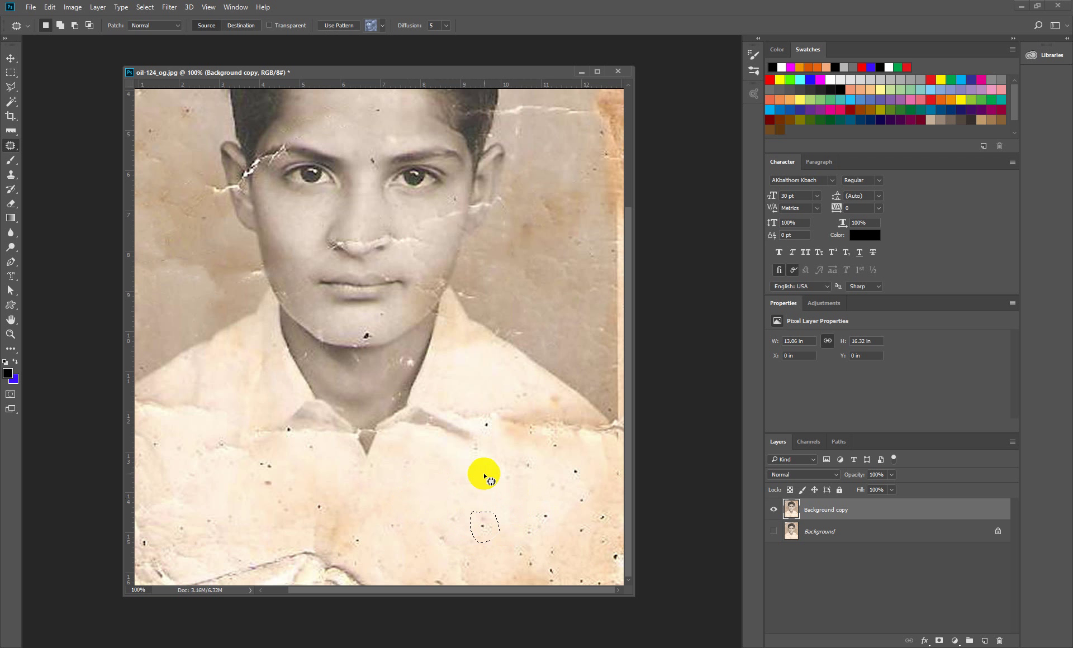
drag(491, 505, 492, 489)
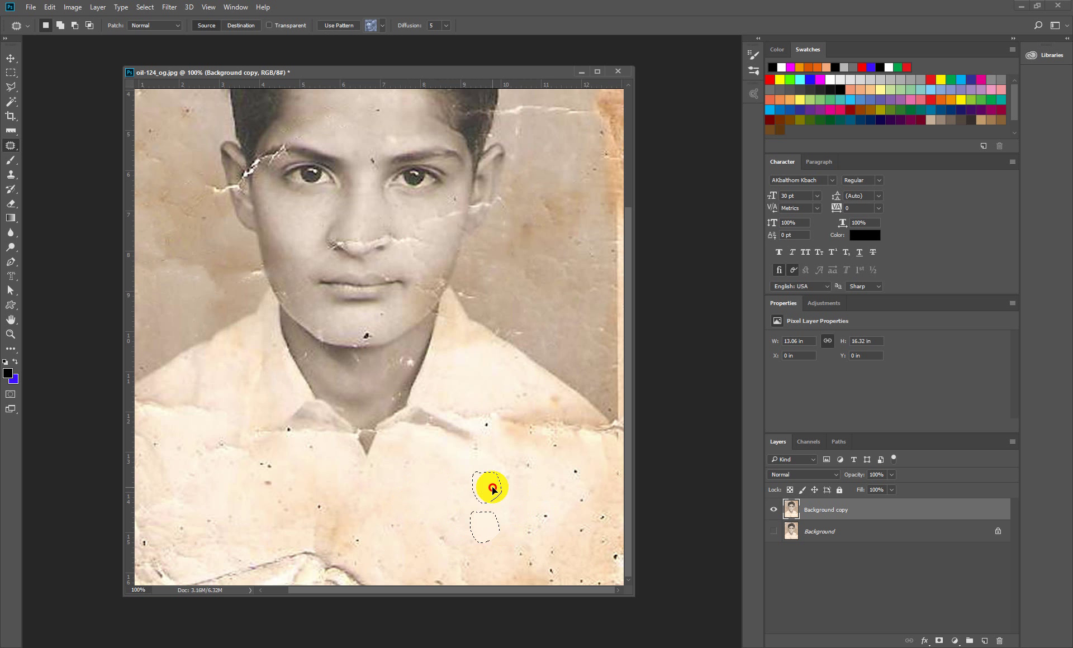
key(ctrl+d)
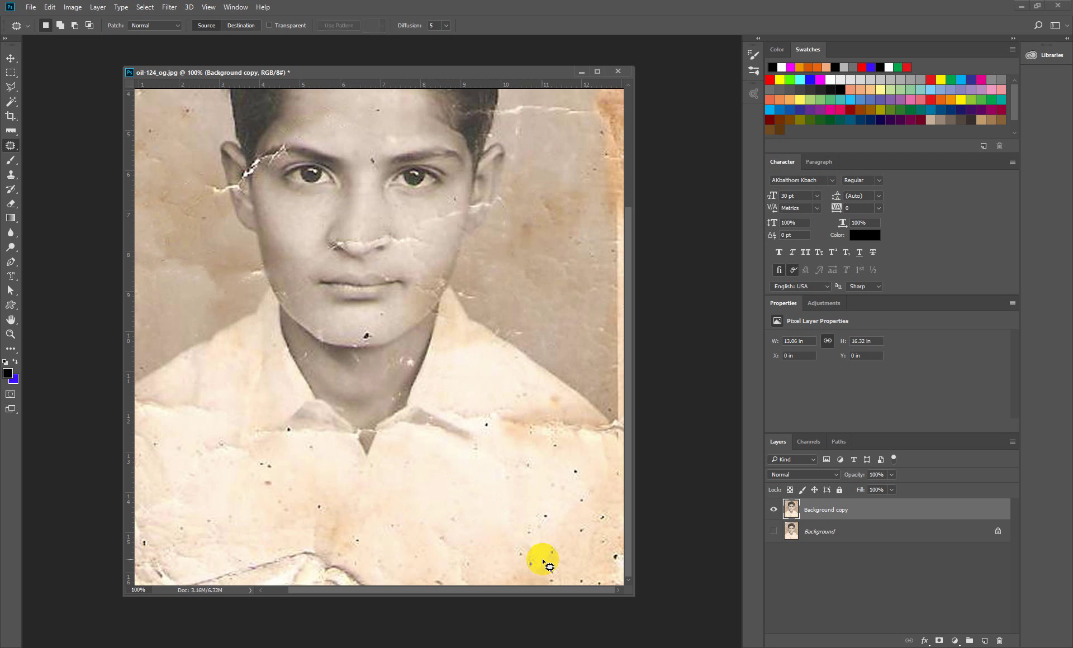
mouse_move(538, 507)
mouse_down()
mouse_move(518, 538)
mouse_move(537, 507)
mouse_move(508, 510)
mouse_up()
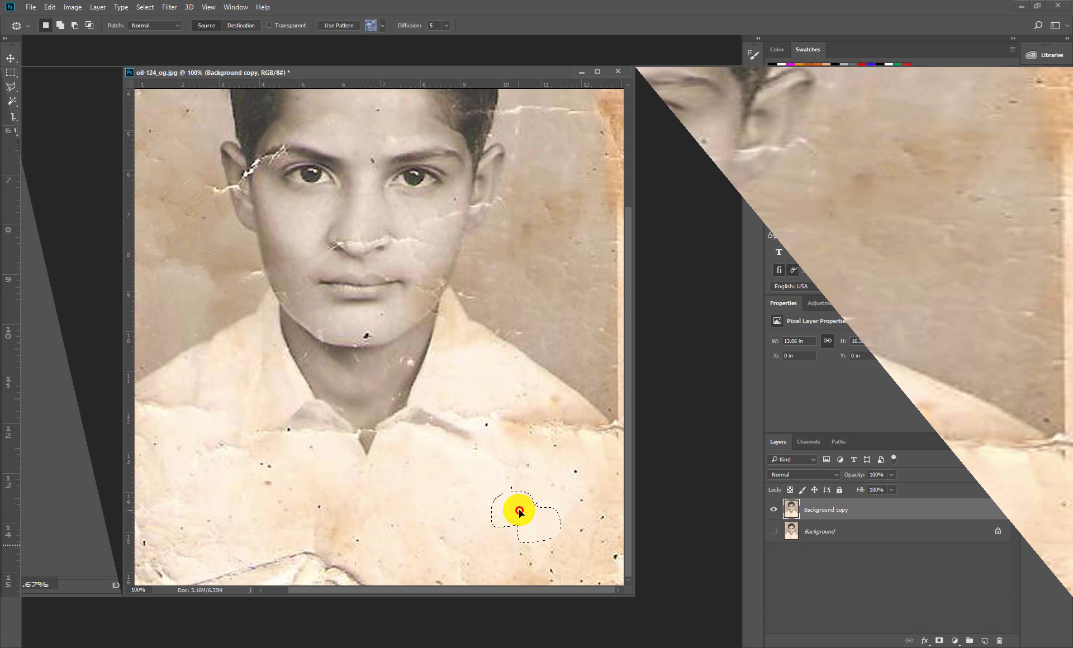
key(ctrl+d)
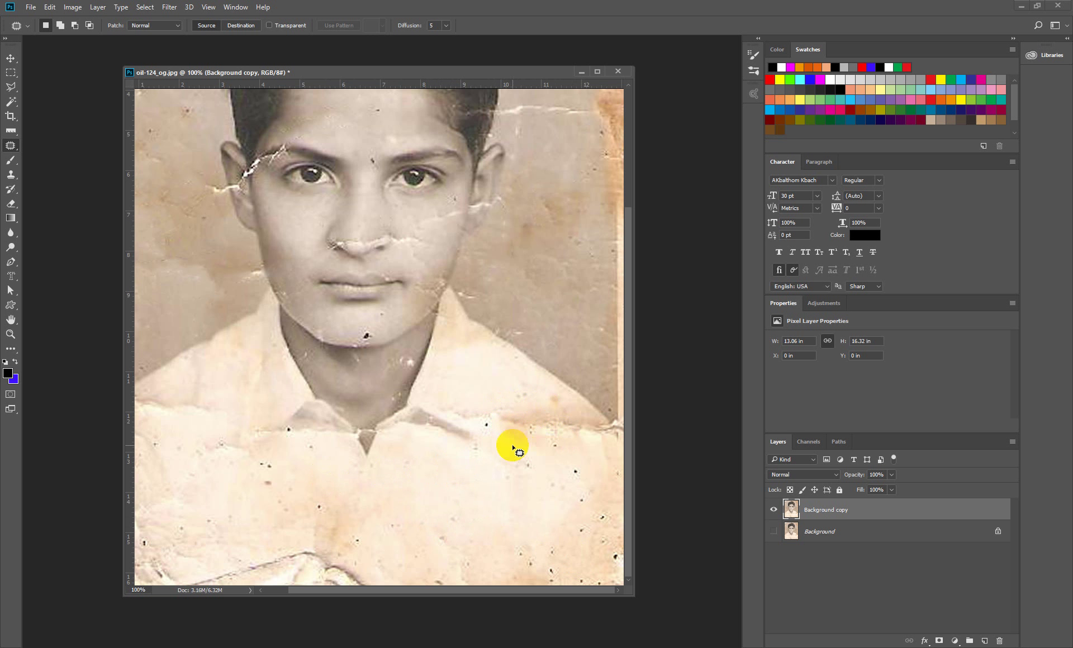
Patch the remaining shirt spots near the collar and on the right side.
mouse_move(502, 412)
mouse_down()
mouse_move(517, 406)
mouse_move(498, 412)
mouse_move(426, 496)
mouse_up()
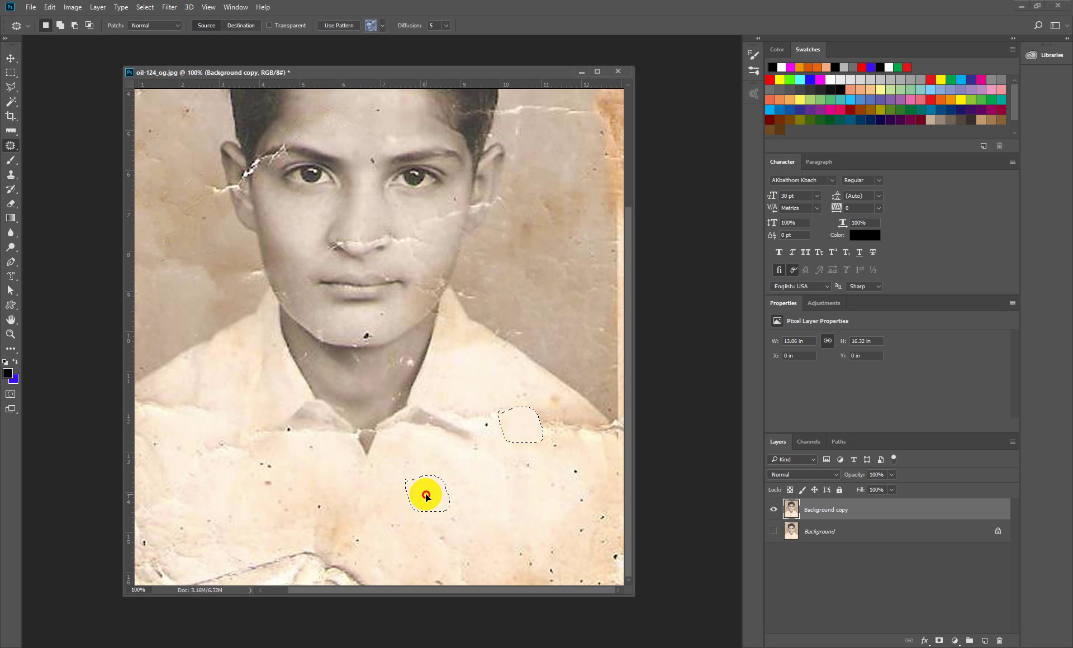
key(ctrl+d)
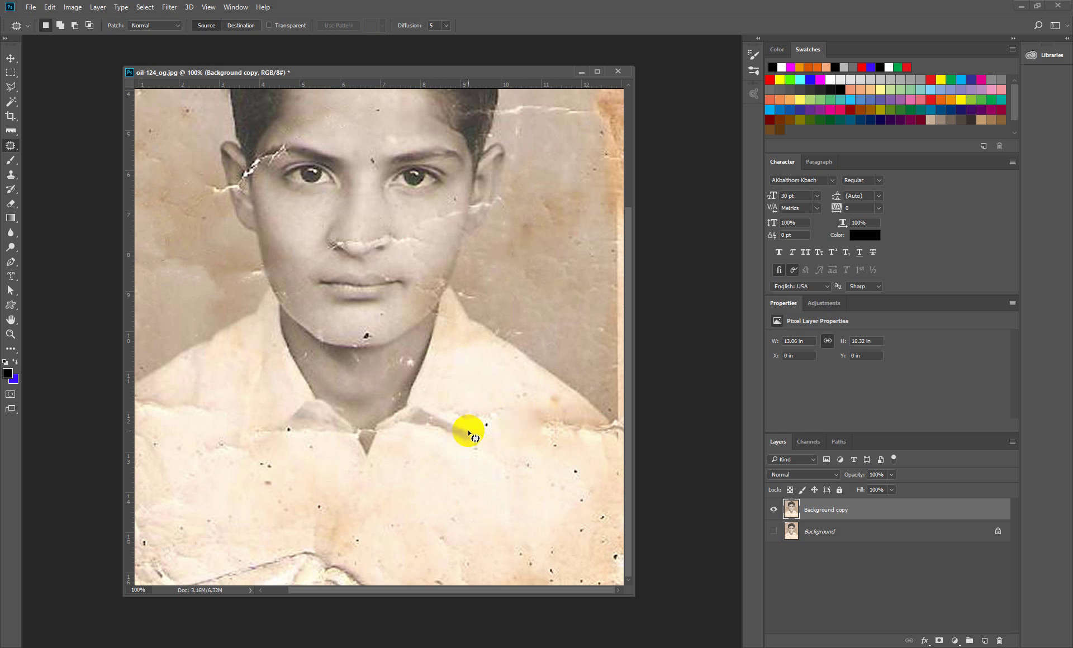
drag(477, 411, 486, 505)
key(ctrl+d)
mouse_move(475, 437)
mouse_down()
mouse_move(429, 481)
mouse_move(431, 466)
mouse_up()
key(ctrl+d)
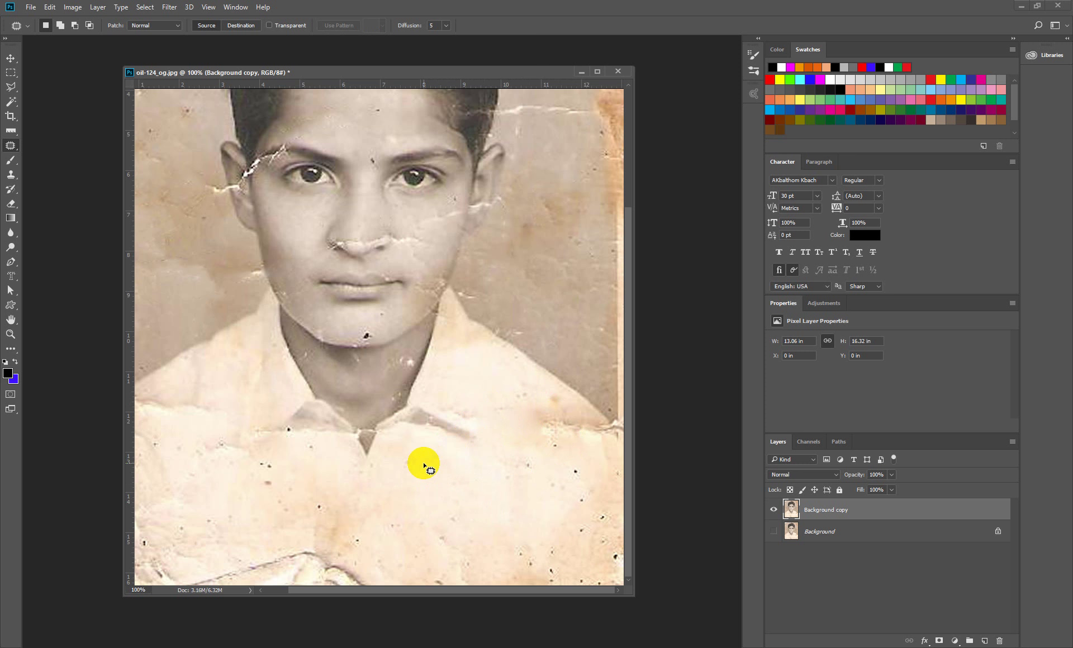
mouse_move(528, 401)
mouse_down()
mouse_move(517, 425)
mouse_move(448, 471)
mouse_up()
key(ctrl+d)
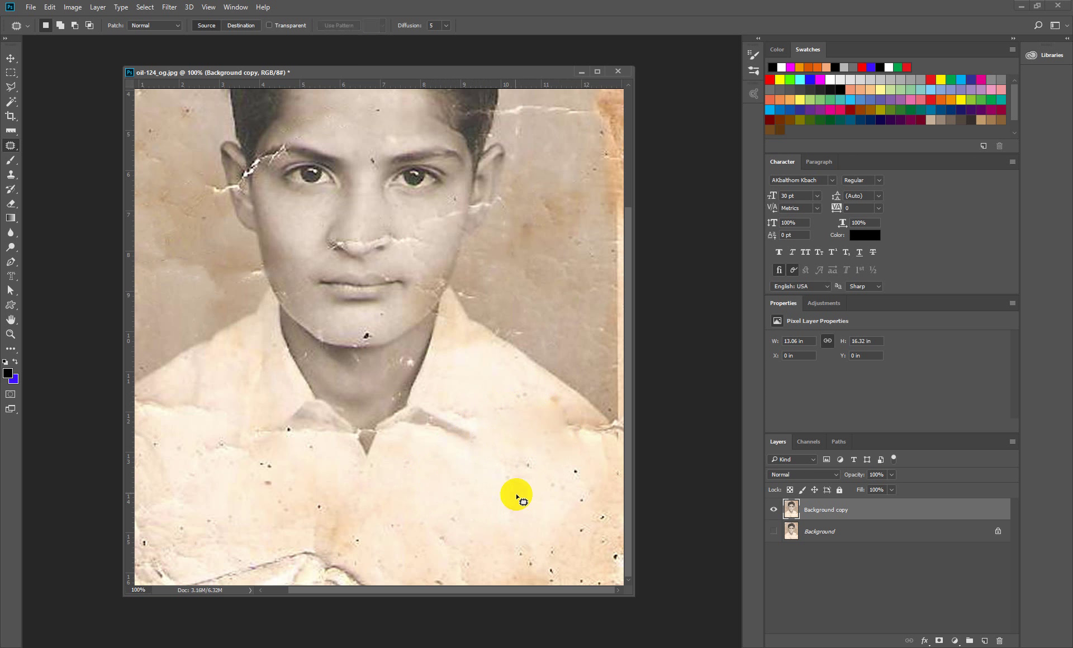
drag(516, 496, 453, 474)
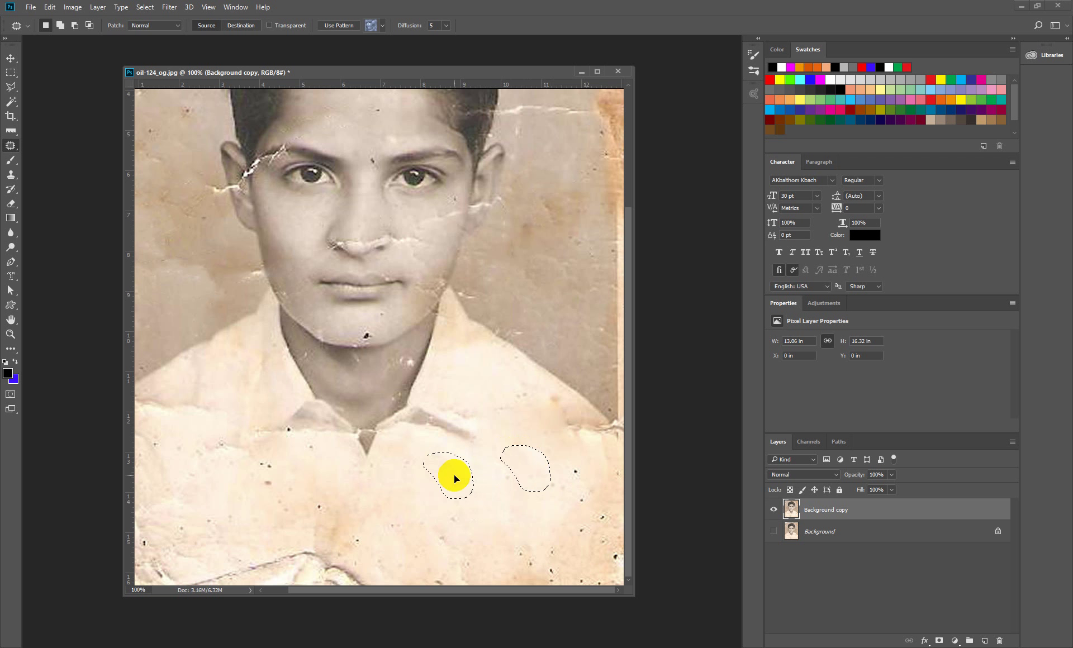
key(ctrl+d)
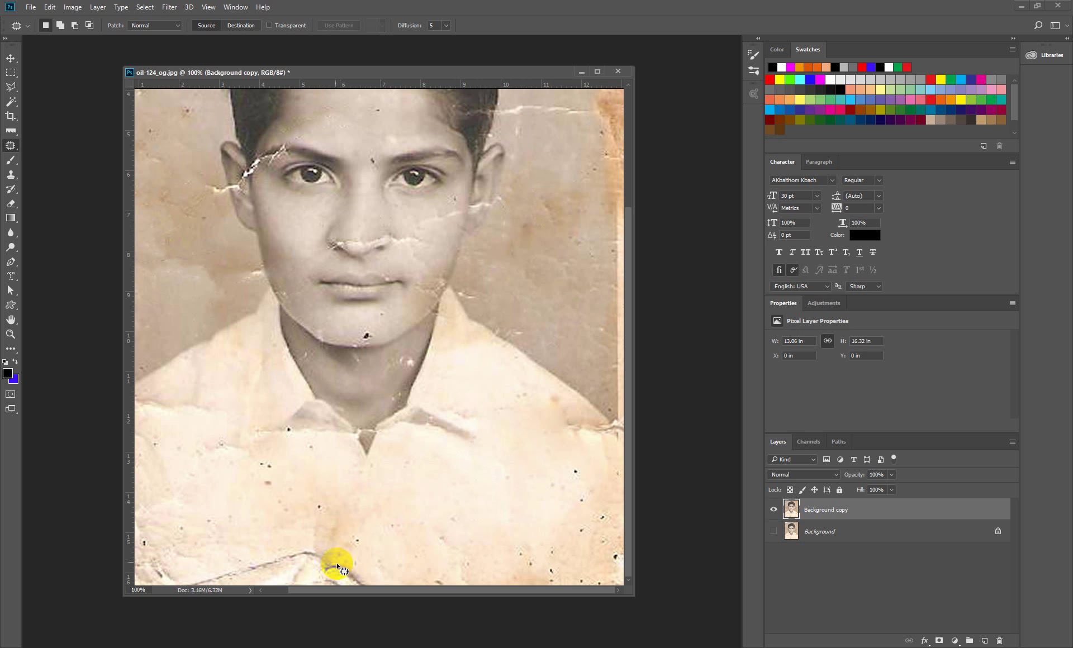
Replace the Patch Tool with the Clone Stamp Tool from the toolbar.
click(18, 151)
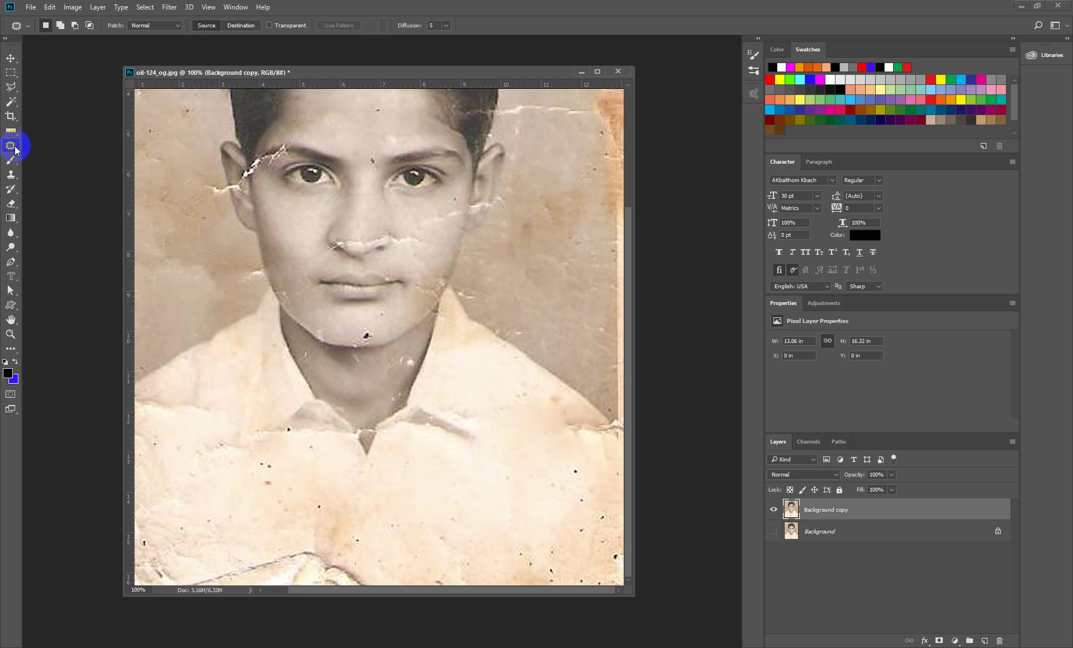
mouse_move(16, 151)
mouse_down()
mouse_move(60, 162)
mouse_move(12, 144)
mouse_up()
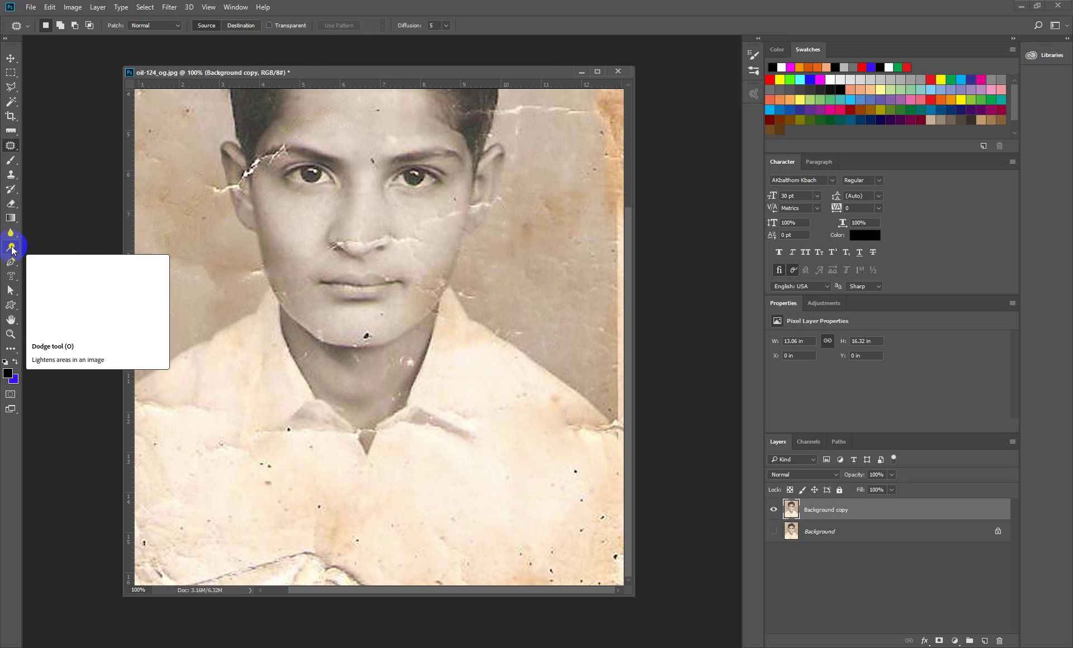
click(11, 174)
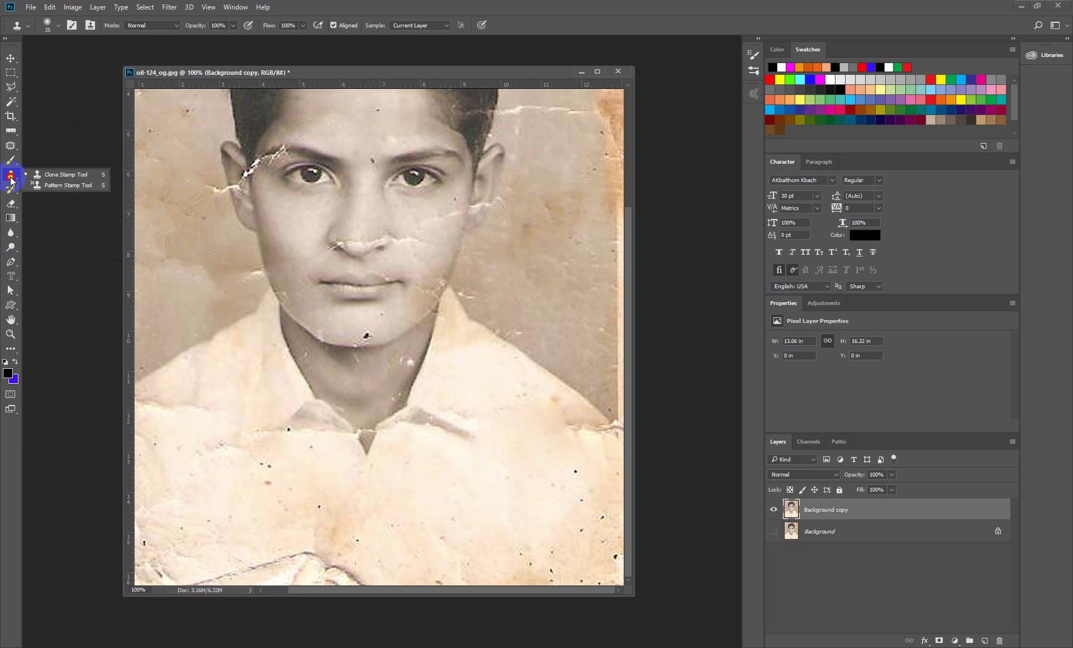
click(55, 177)
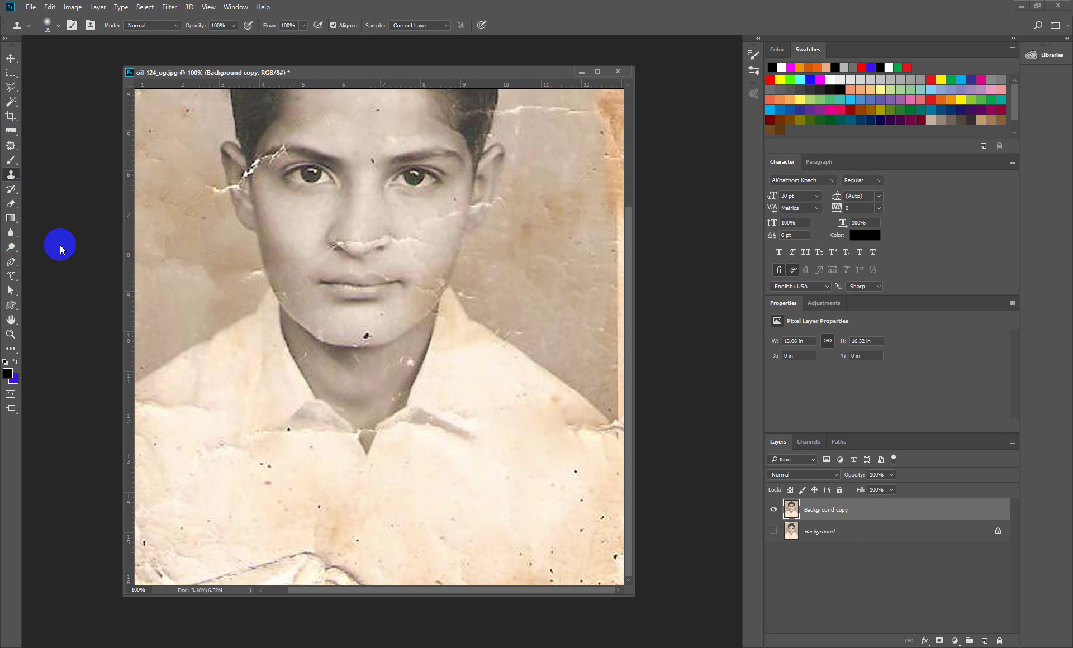
click(10, 147)
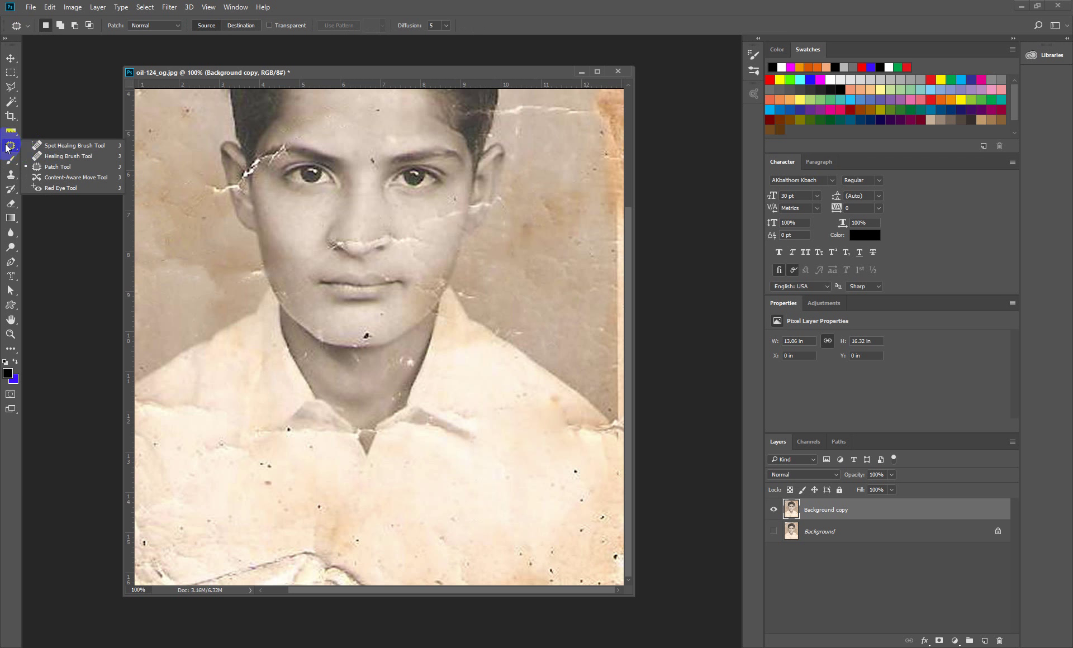
click(11, 176)
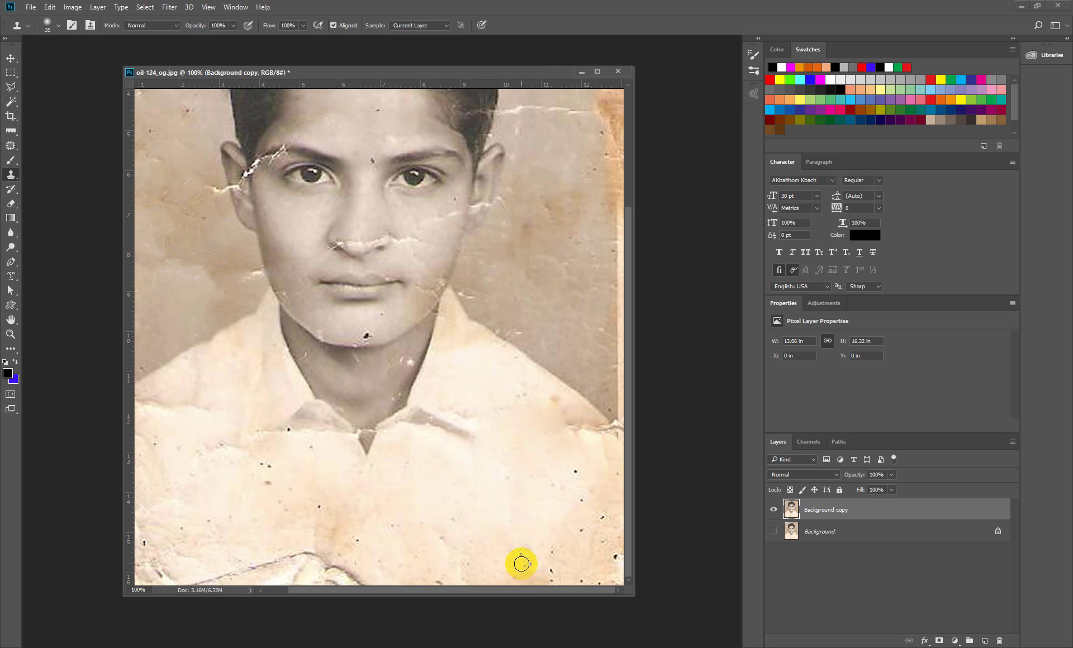
Stamp clean backdrop over stains left of the face and chin, then return to the Healing Brush.
drag(626, 595, 685, 632)
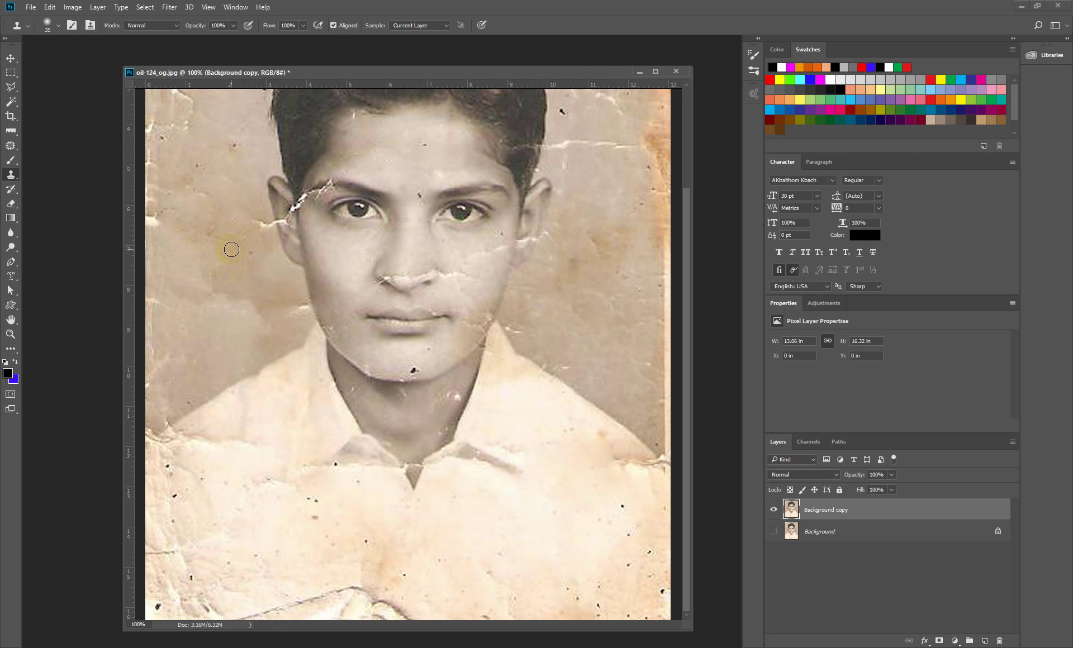
click(222, 353)
drag(264, 224, 249, 223)
click(264, 347)
click(245, 249)
click(234, 371)
click(67, 154)
click(51, 155)
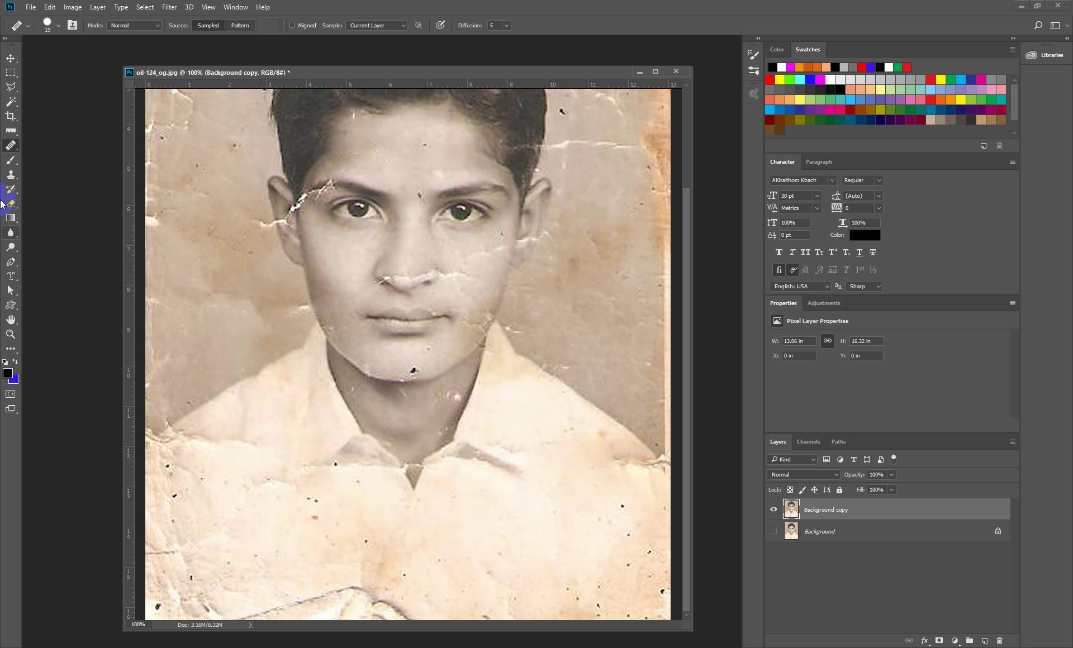
Clone clean background texture over the stains beside the ear and left cheek.
mouse_move(11, 174)
mouse_down()
mouse_move(31, 178)
mouse_move(103, 269)
mouse_up()
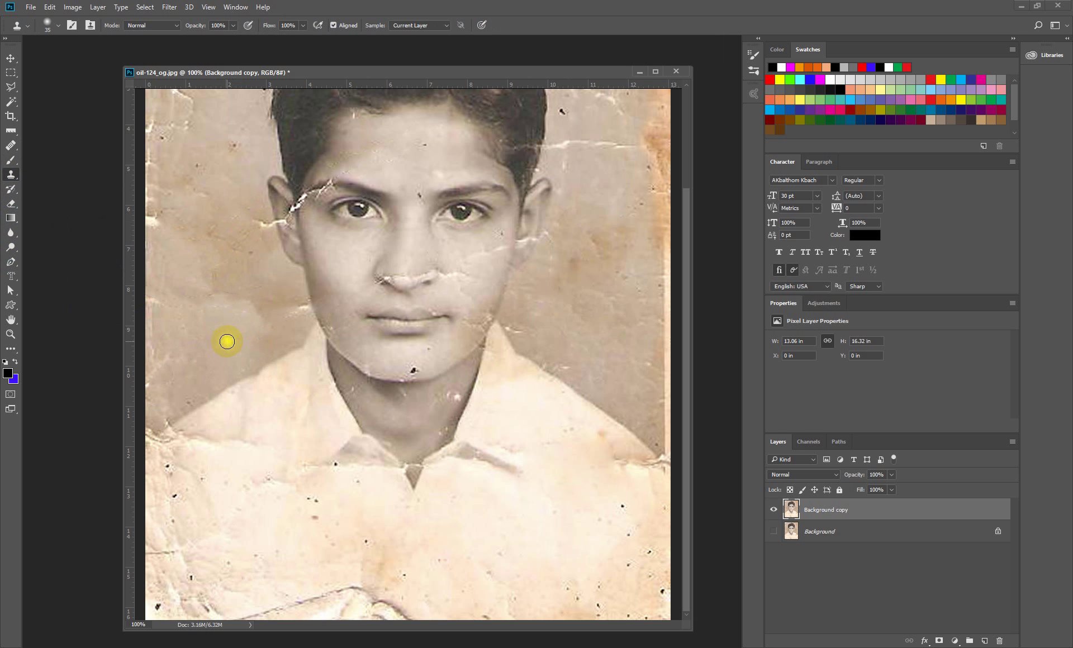
click(265, 235)
drag(253, 229, 246, 260)
drag(207, 358, 194, 343)
drag(236, 258, 219, 272)
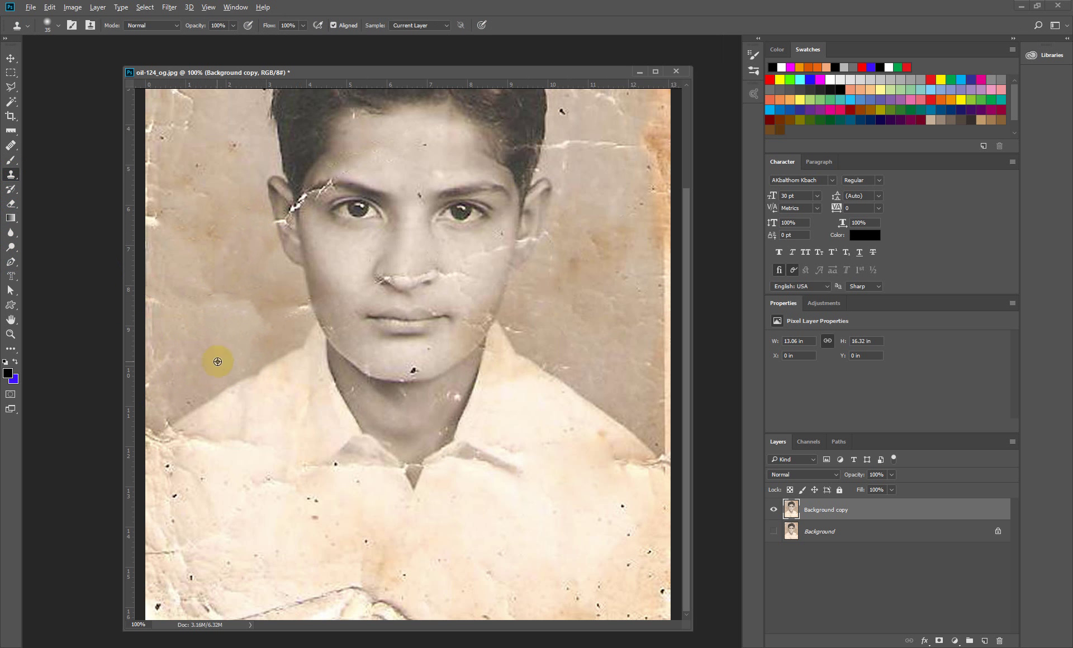
click(242, 262)
mouse_move(234, 275)
mouse_down()
mouse_move(250, 302)
mouse_move(216, 331)
mouse_up()
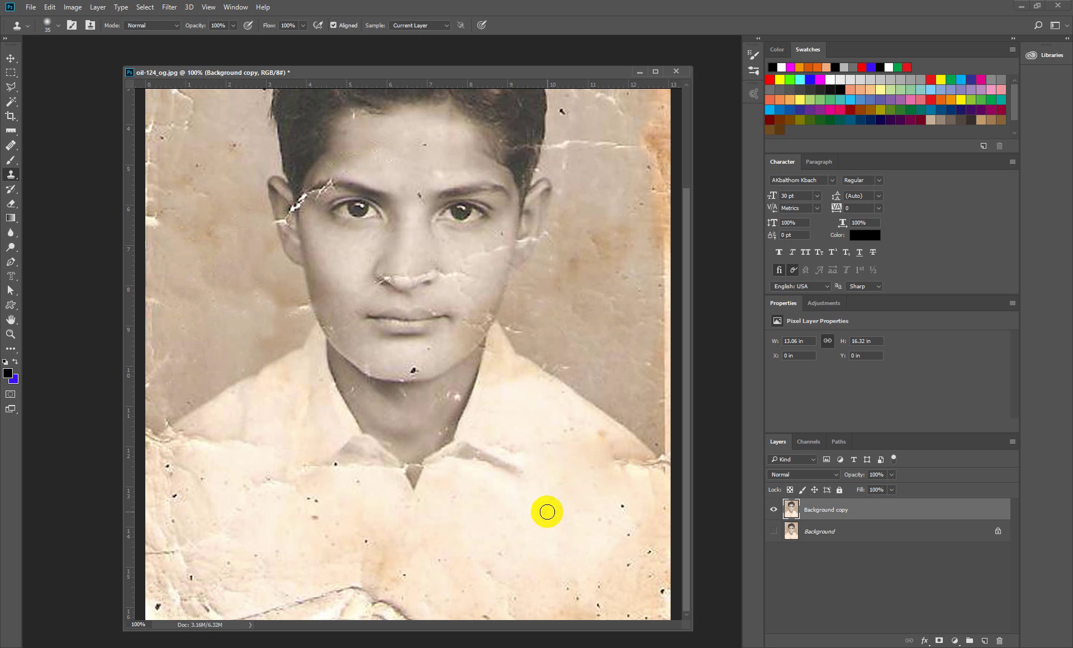
Enlarge the clone brush to 70 and stamp clean fabric over the lower-shirt stain, undoing one stroke.
click(65, 26)
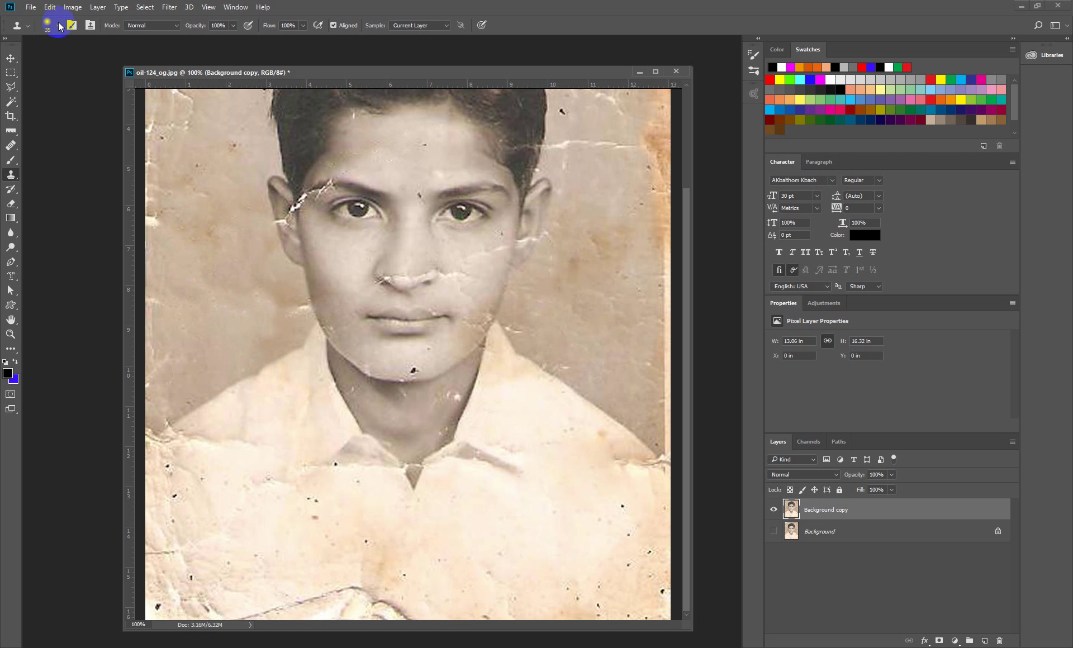
click(59, 26)
drag(85, 55, 88, 56)
click(360, 4)
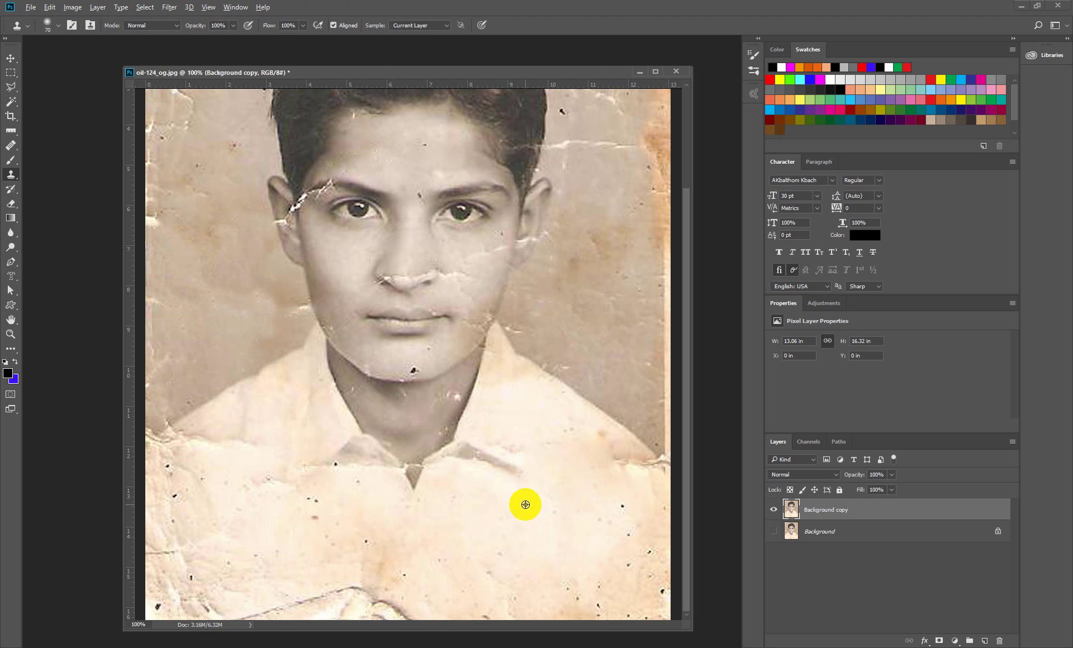
alt+click(538, 500)
mouse_move(407, 617)
mouse_down()
mouse_move(363, 605)
mouse_move(376, 584)
mouse_move(344, 607)
mouse_move(357, 612)
mouse_up()
alt+click(534, 507)
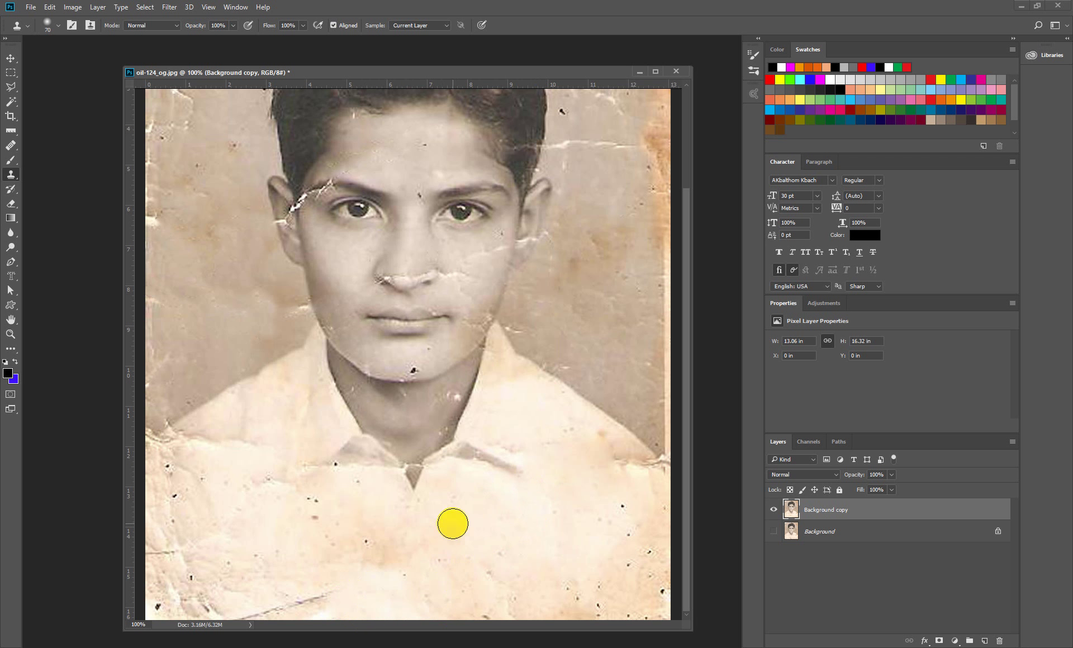
key(ctrl+z)
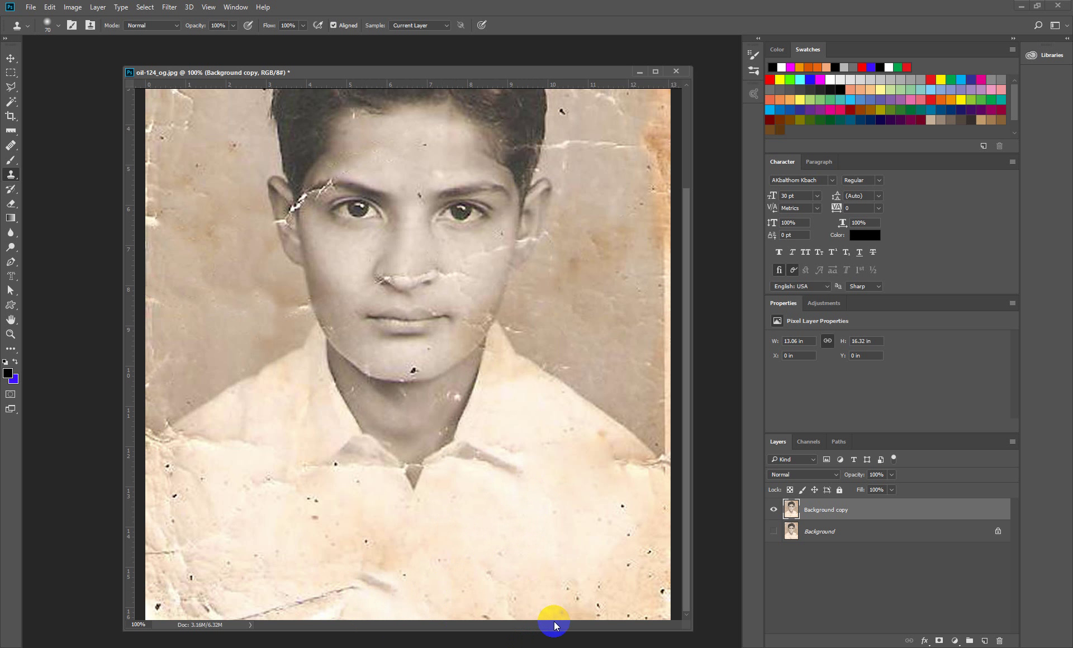
Switch back to the Healing Brush at 45 px and finish the stroke over the lips.
click(9, 148)
click(50, 157)
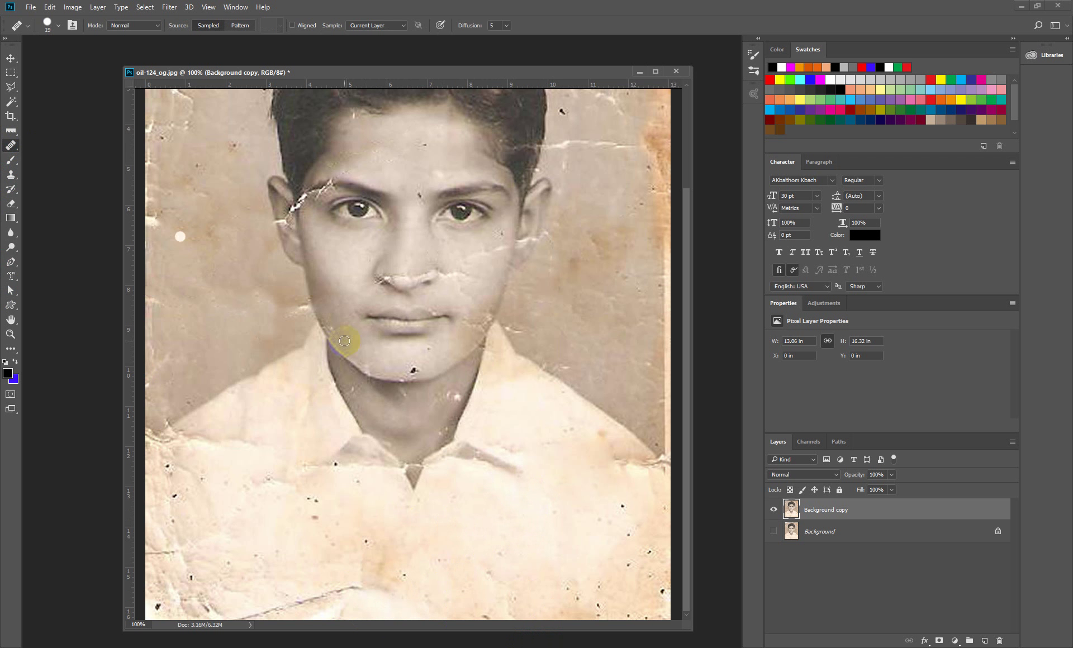
click(59, 30)
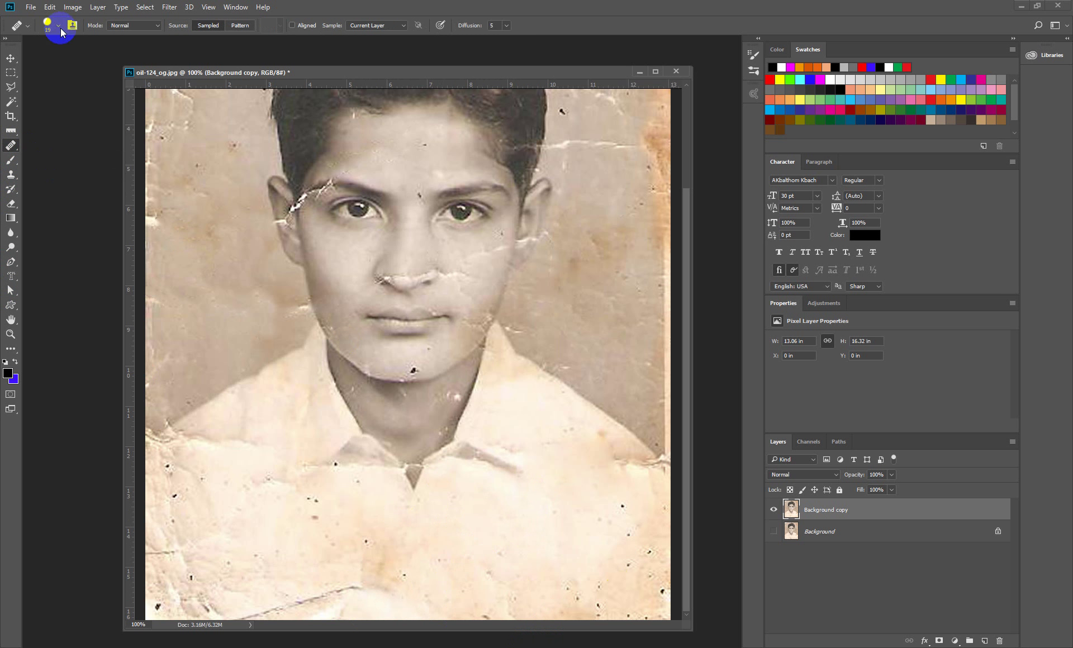
click(58, 26)
drag(28, 57, 41, 57)
drag(400, 311, 403, 313)
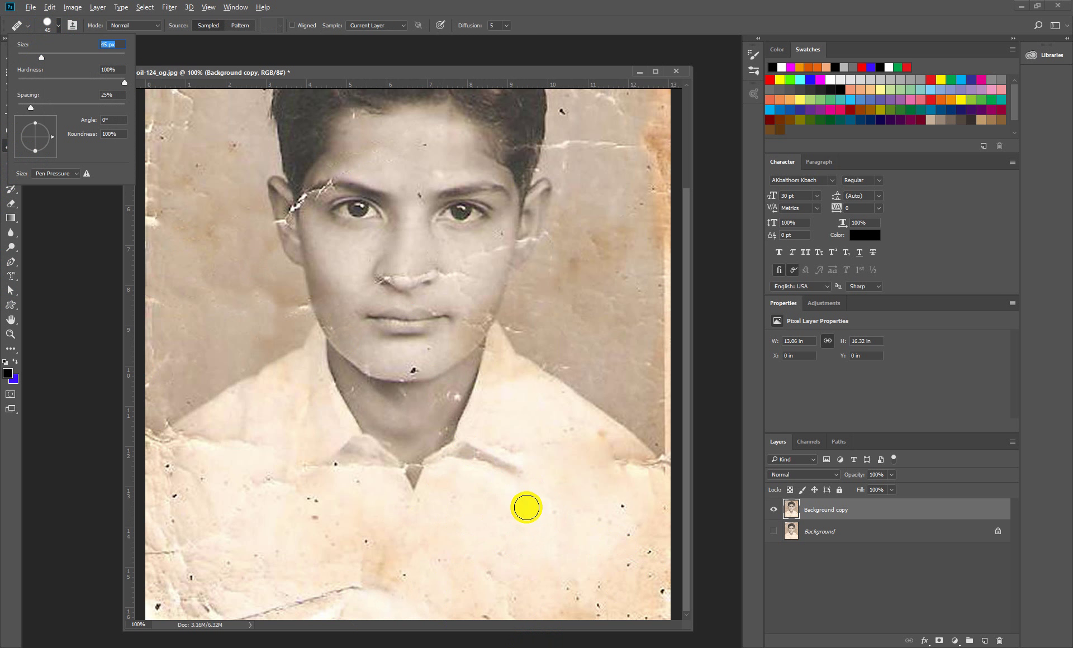
Heal the bottom crease, the diagonal scratch, the bottom-centre stain and the lower-shirt blemishes.
alt+click(526, 508)
mouse_move(397, 609)
mouse_down()
mouse_move(374, 583)
mouse_move(332, 609)
mouse_move(308, 603)
mouse_up()
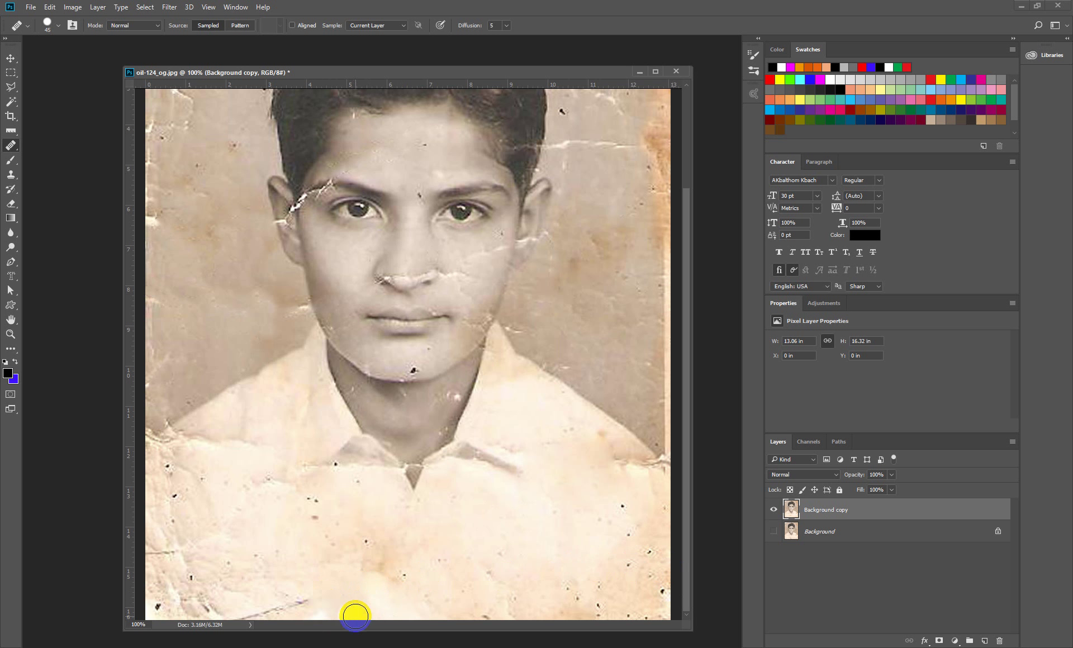
drag(349, 615, 276, 614)
mouse_move(380, 614)
mouse_down()
mouse_move(353, 604)
mouse_move(377, 591)
mouse_move(376, 574)
mouse_up()
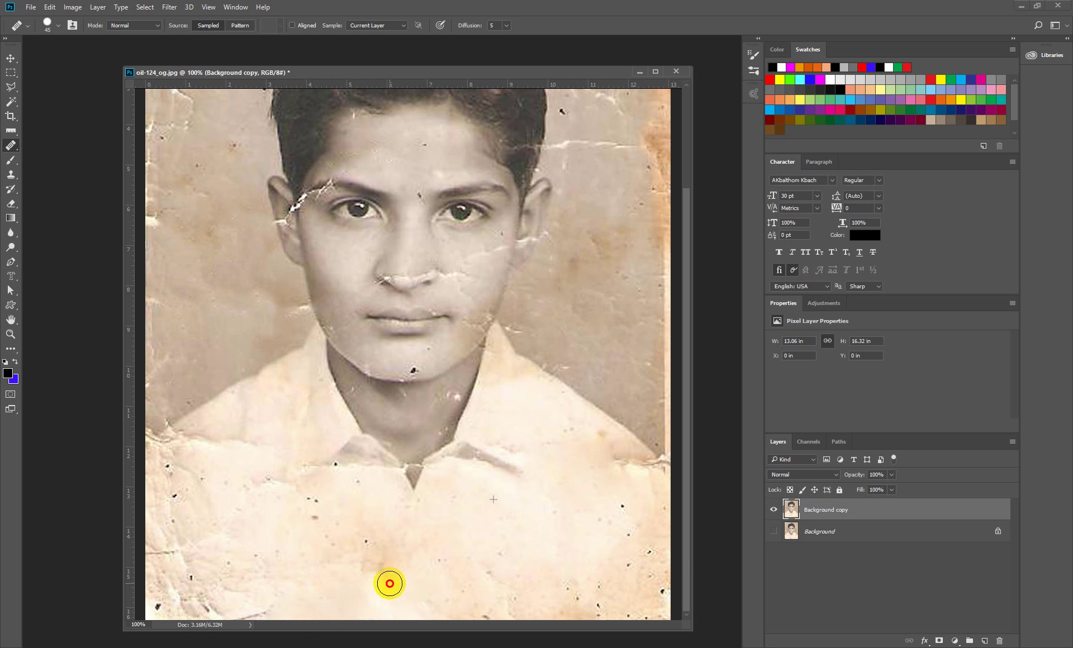
drag(376, 575, 414, 551)
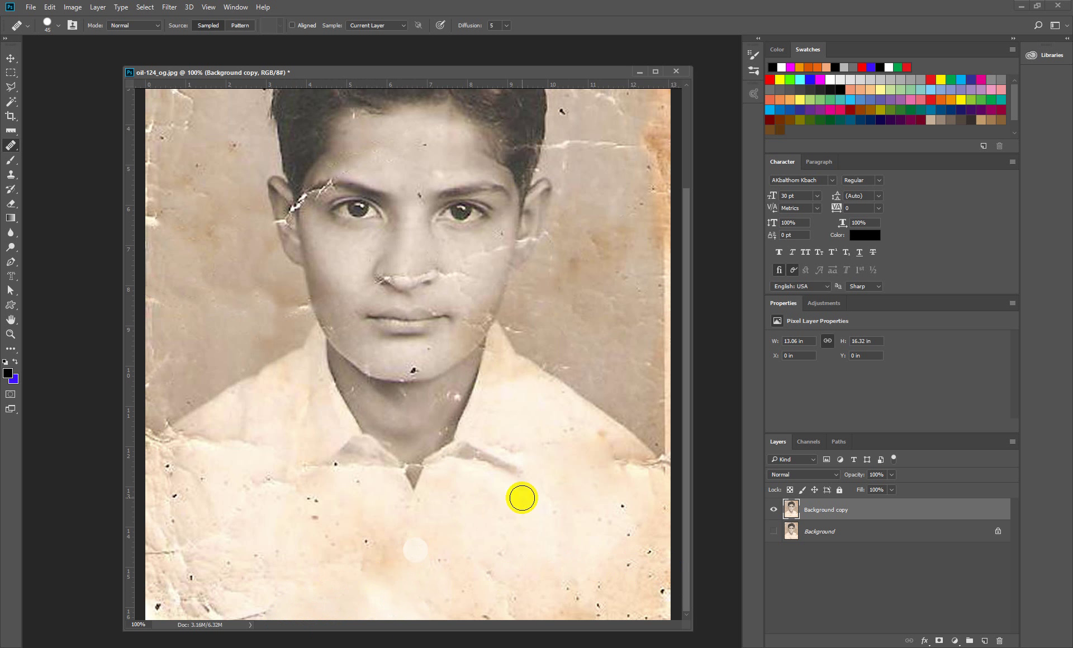
alt+click(265, 511)
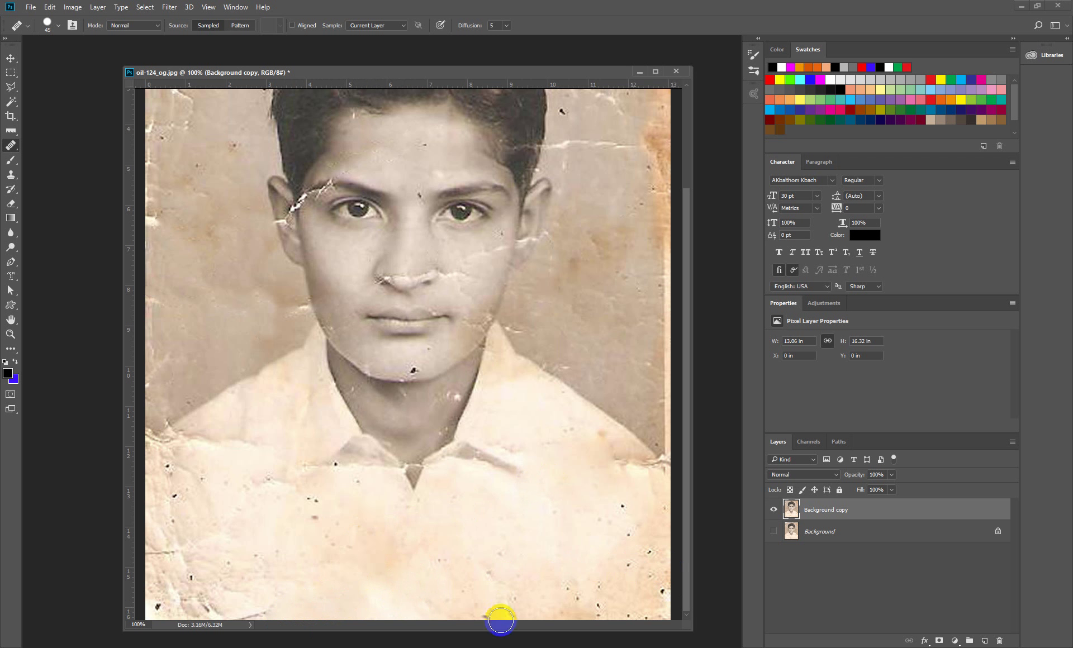
drag(261, 522, 280, 561)
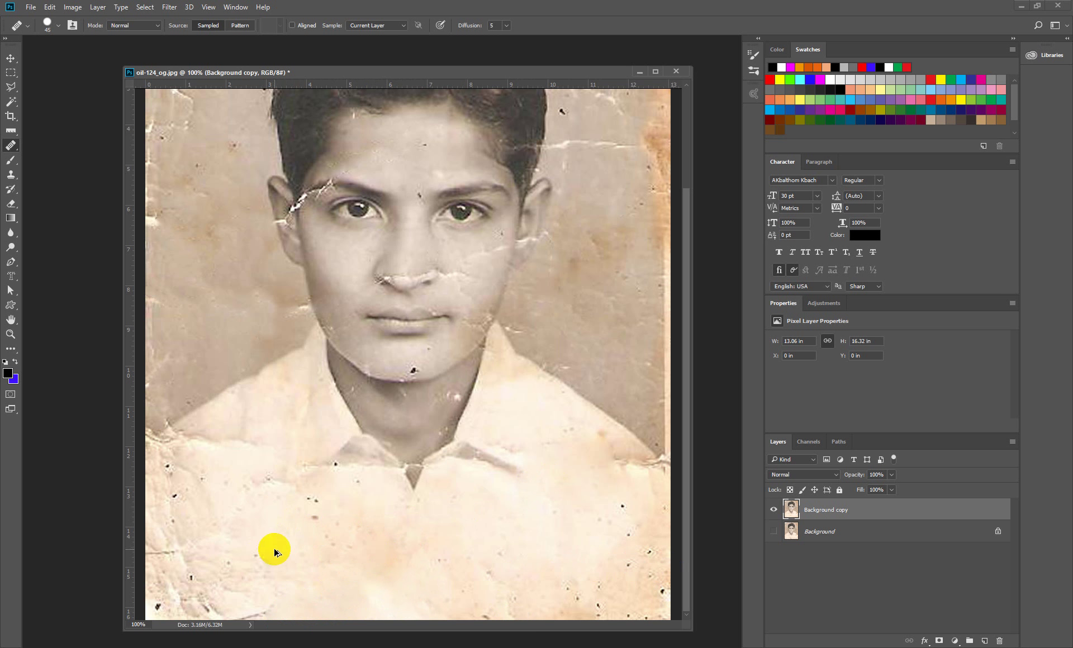
Clone-stamp clean texture over the shirt stains.
click(12, 178)
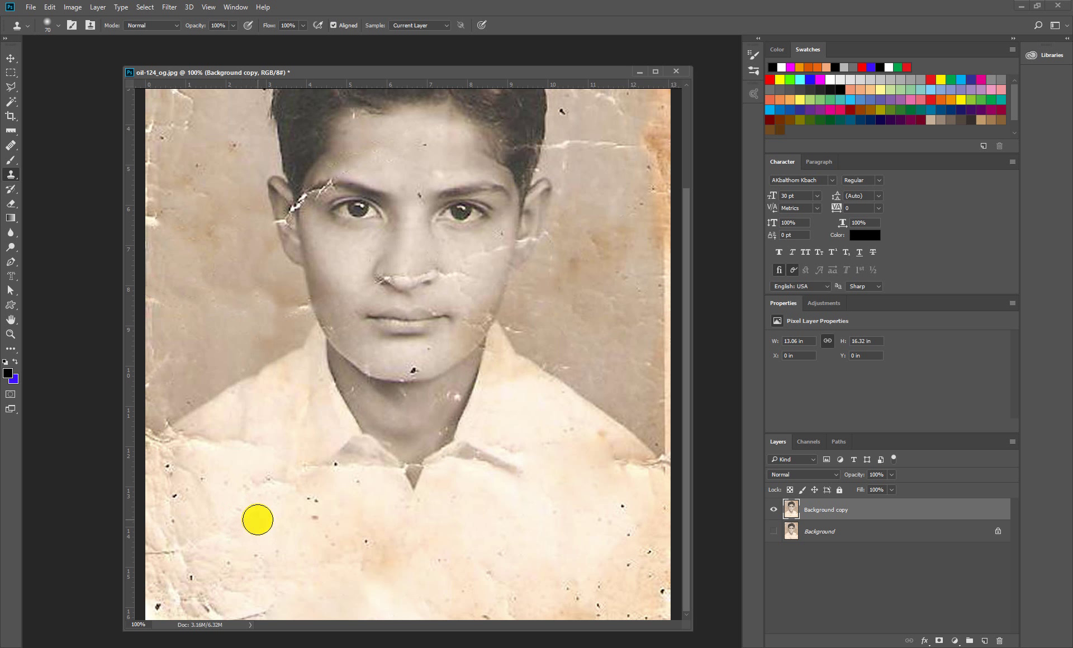
mouse_move(375, 562)
mouse_down()
mouse_move(369, 536)
mouse_move(328, 556)
mouse_move(328, 528)
mouse_move(311, 538)
mouse_up()
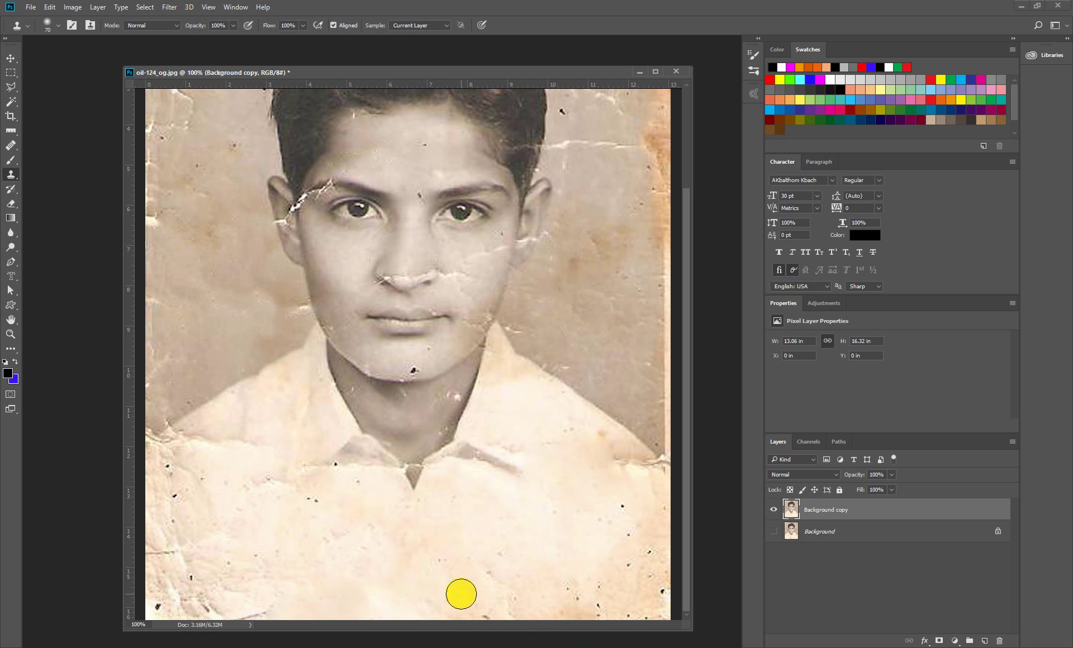
click(12, 194)
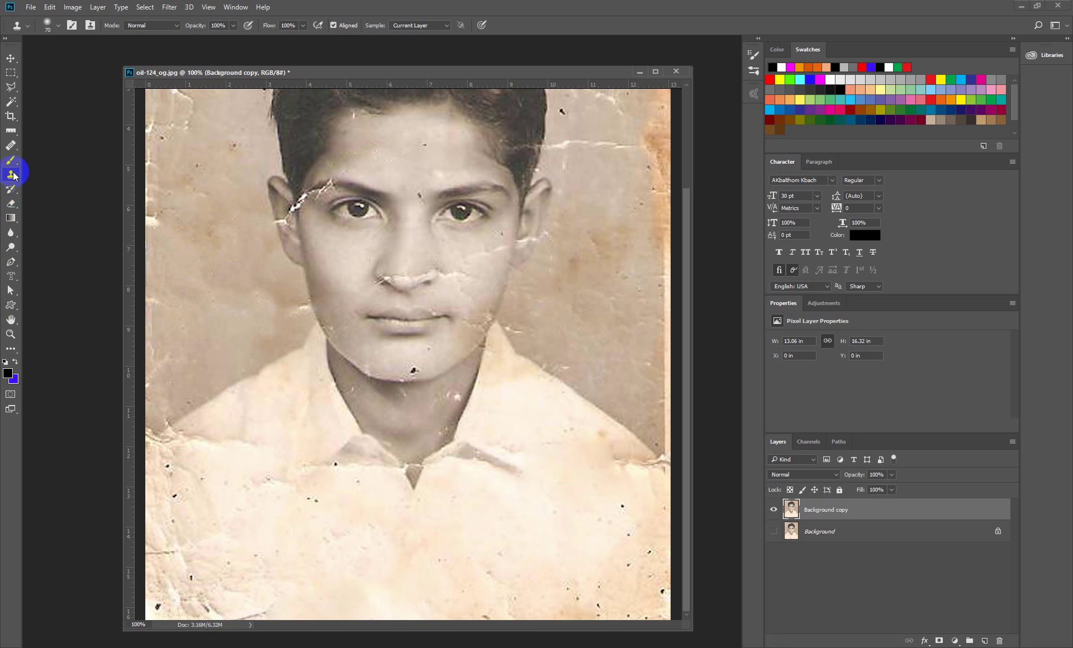
Heal the spots and dark speck on the collar with the Healing Brush.
click(12, 145)
drag(13, 145, 47, 156)
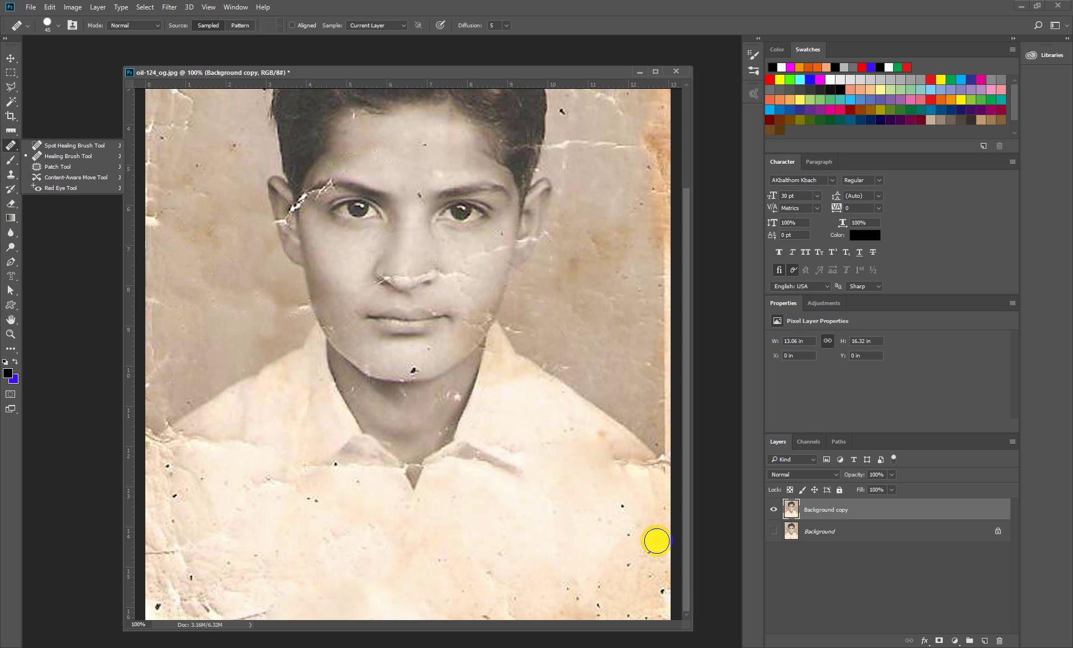
click(43, 156)
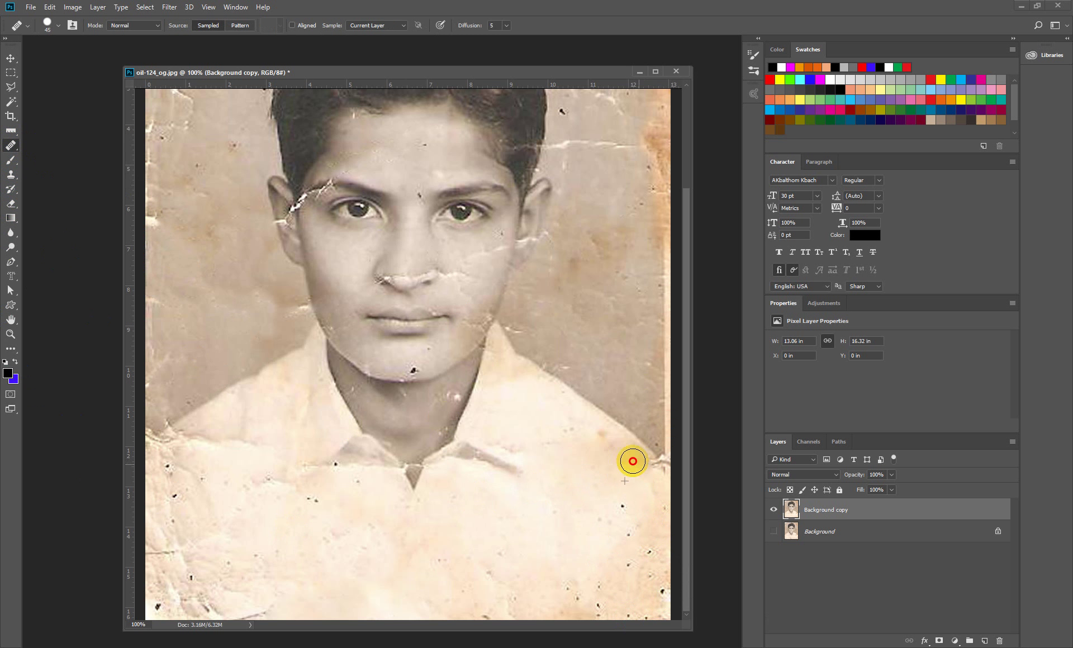
click(527, 445)
alt+click(517, 406)
click(522, 433)
click(519, 515)
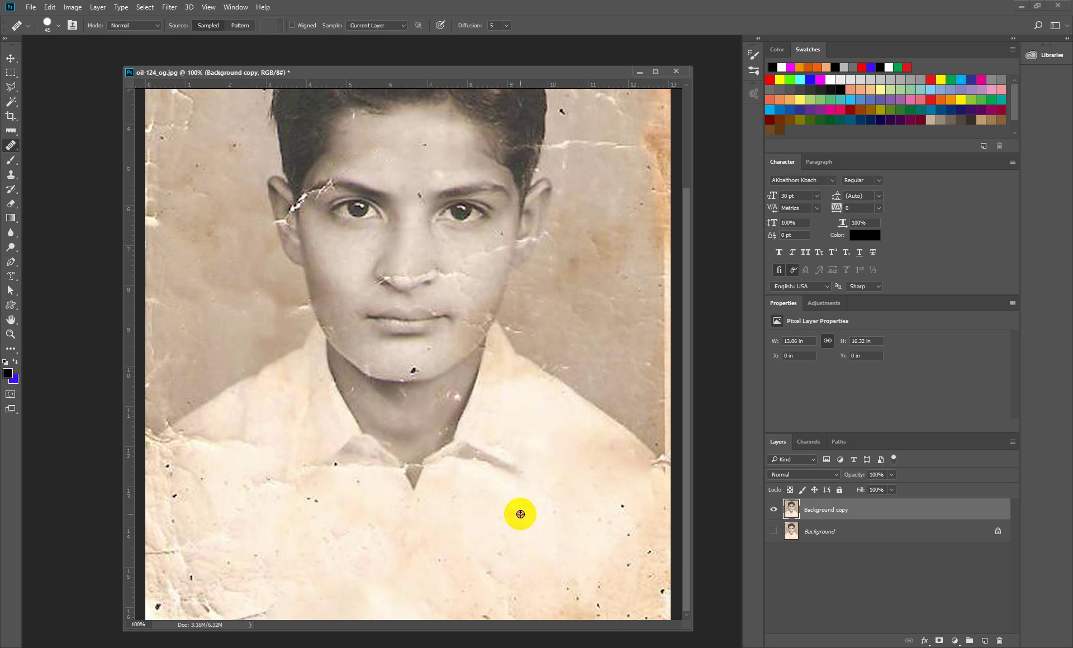
drag(555, 515, 618, 508)
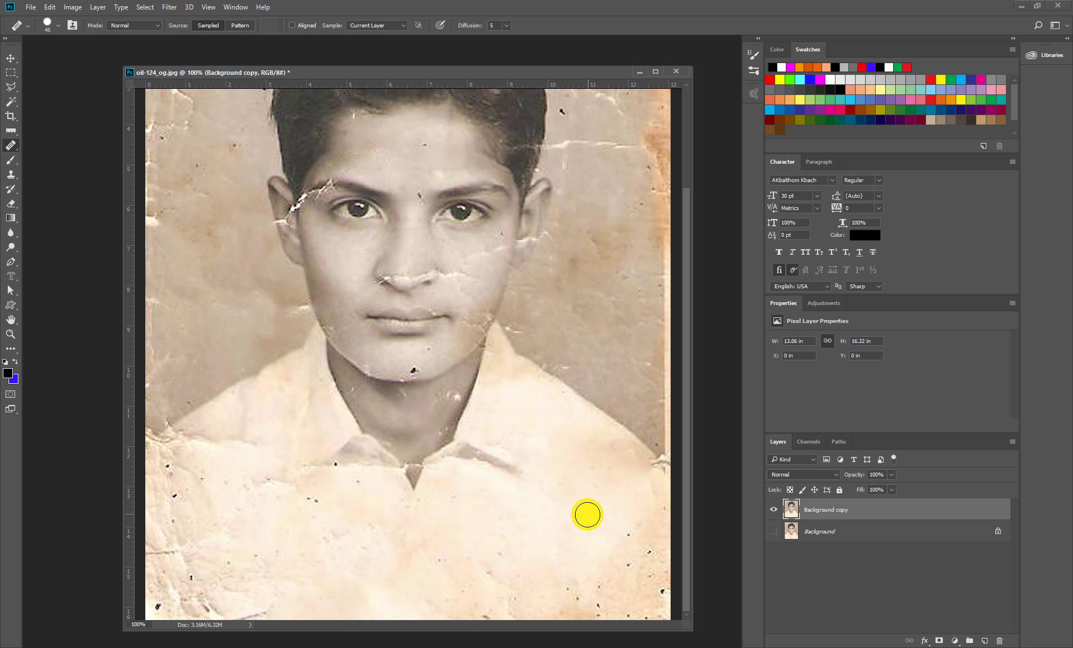
Heal the lower collar blemishes, the lower-right shirt edge and a small mark near the bottom edge.
alt+click(564, 531)
mouse_move(499, 555)
mouse_down()
mouse_move(501, 534)
mouse_move(436, 563)
mouse_up()
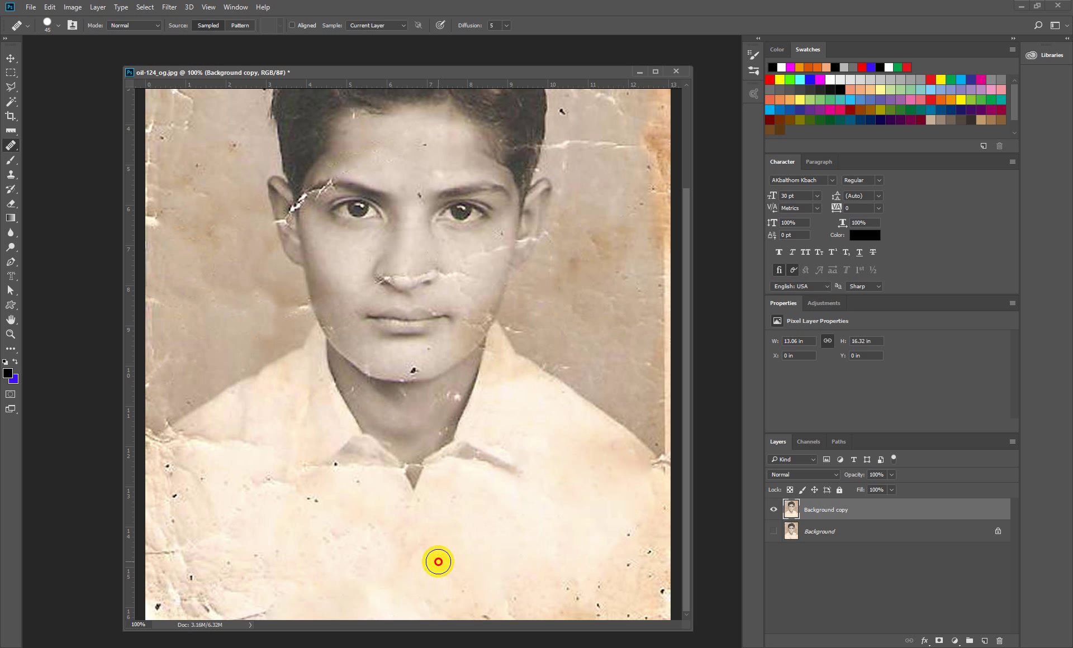
alt+click(522, 552)
mouse_move(553, 587)
mouse_down()
mouse_move(632, 545)
mouse_move(604, 586)
mouse_move(658, 599)
mouse_move(646, 580)
mouse_move(560, 552)
mouse_move(515, 570)
mouse_move(508, 610)
mouse_move(555, 625)
mouse_move(527, 593)
mouse_up()
alt+click(561, 552)
click(438, 626)
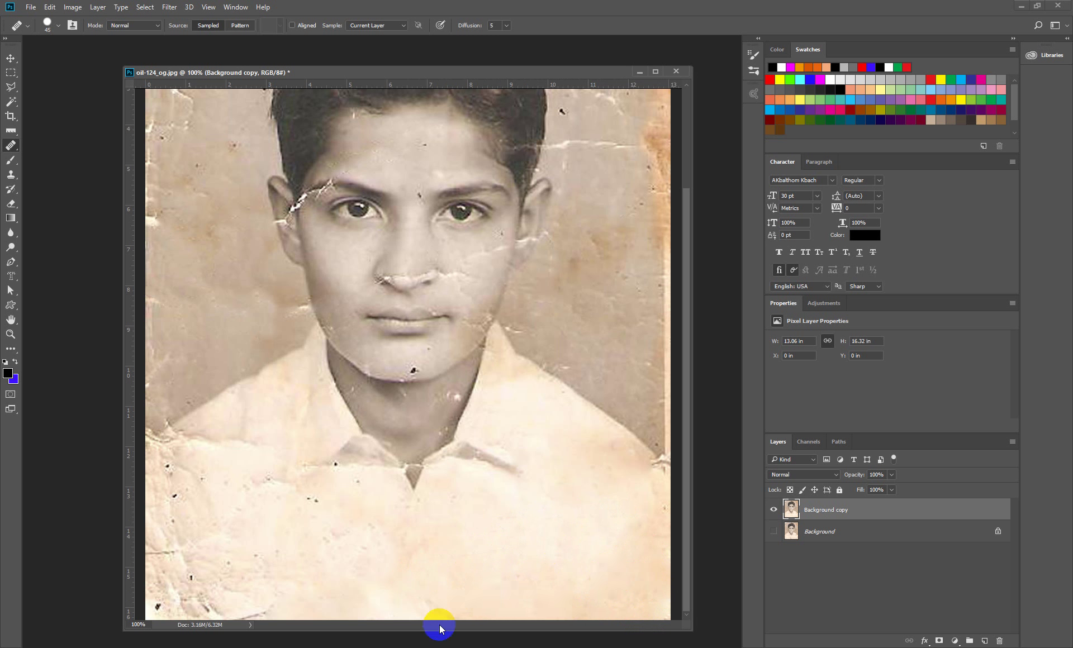
Smooth the collar shading and heal the dark speck on the left of the shirt.
alt+click(340, 505)
click(339, 467)
mouse_move(340, 466)
mouse_down()
mouse_move(313, 496)
mouse_move(326, 497)
mouse_move(302, 505)
mouse_move(270, 482)
mouse_move(233, 500)
mouse_move(253, 444)
mouse_move(201, 441)
mouse_move(233, 451)
mouse_up()
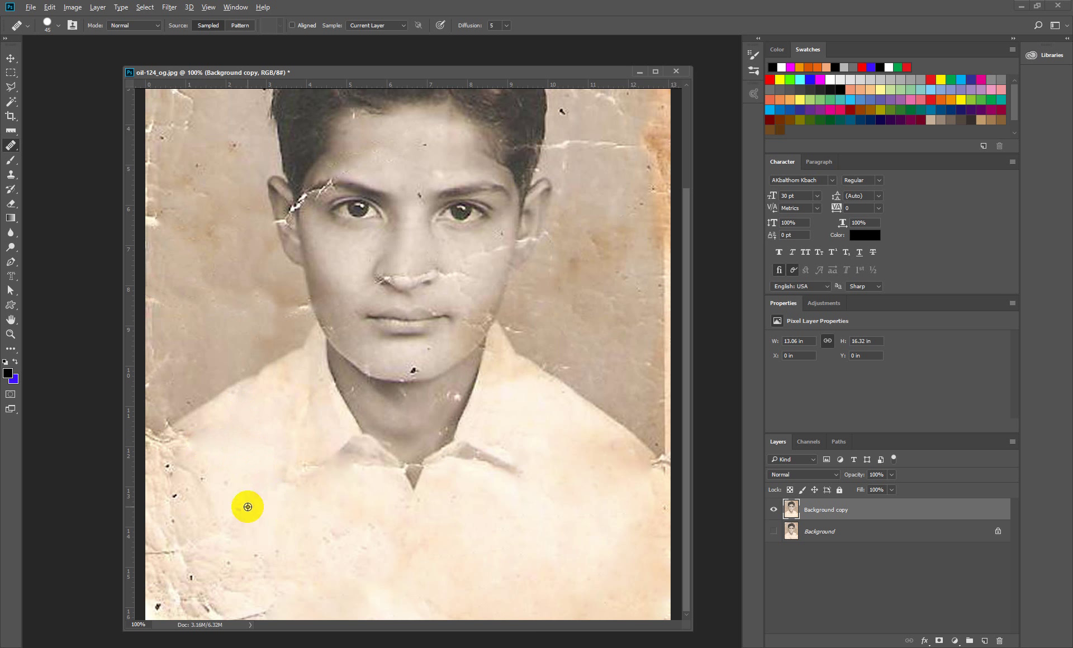
click(174, 496)
Shrink the Healing Brush to 40 px and start healing the crack through the hair.
scroll(357, 577, up, 2)
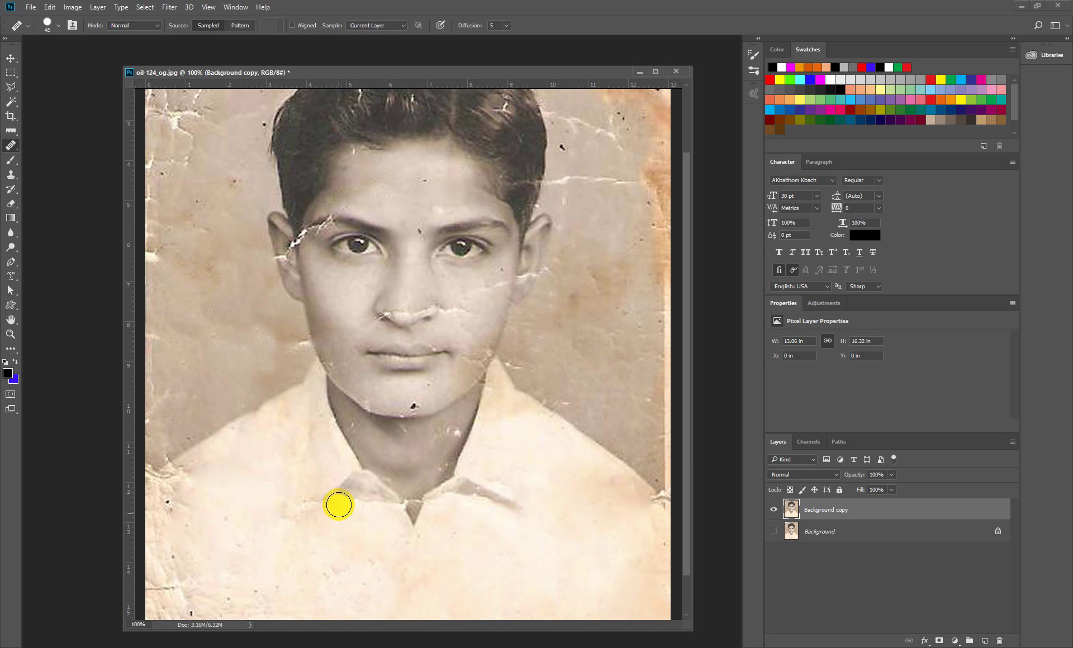
scroll(338, 504, up, 3)
scroll(338, 504, up, 1)
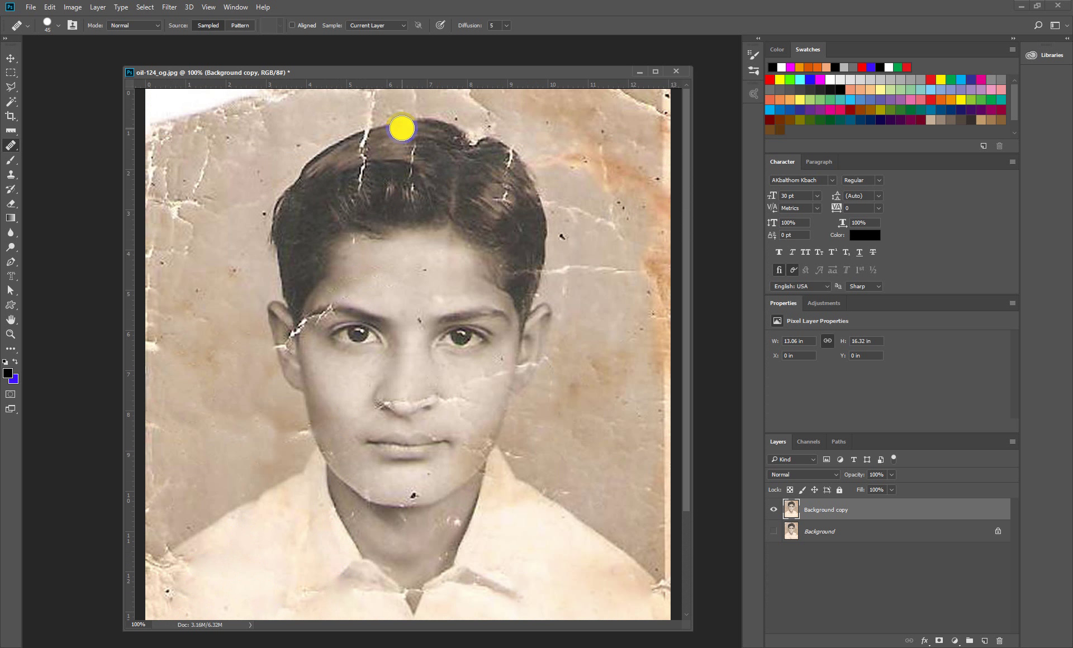
key(bracketleft)
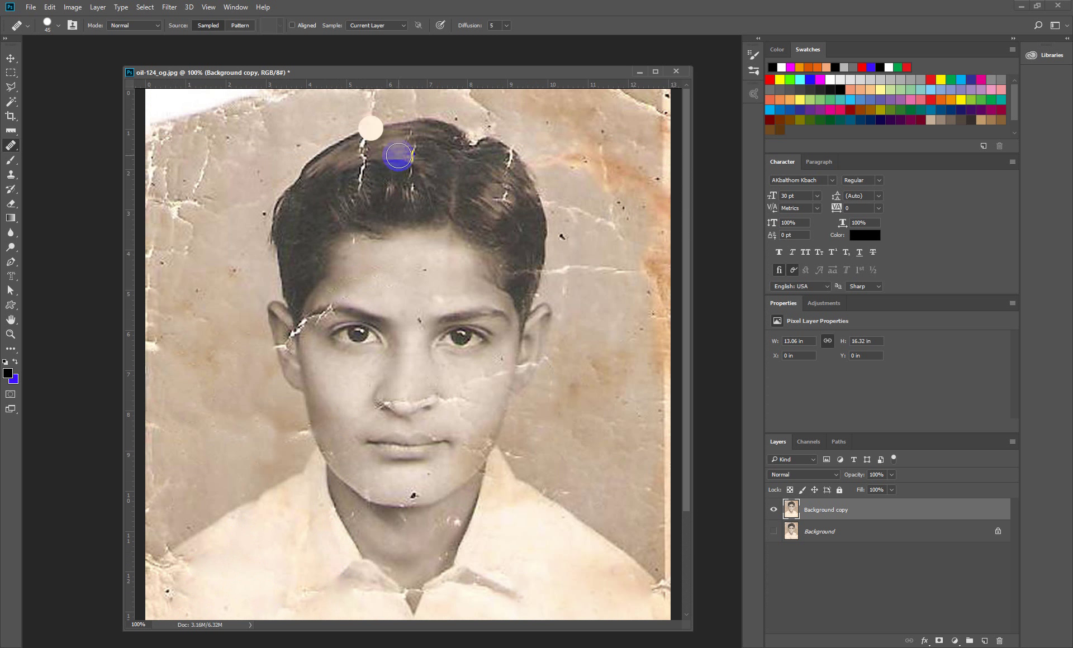
drag(386, 147, 375, 148)
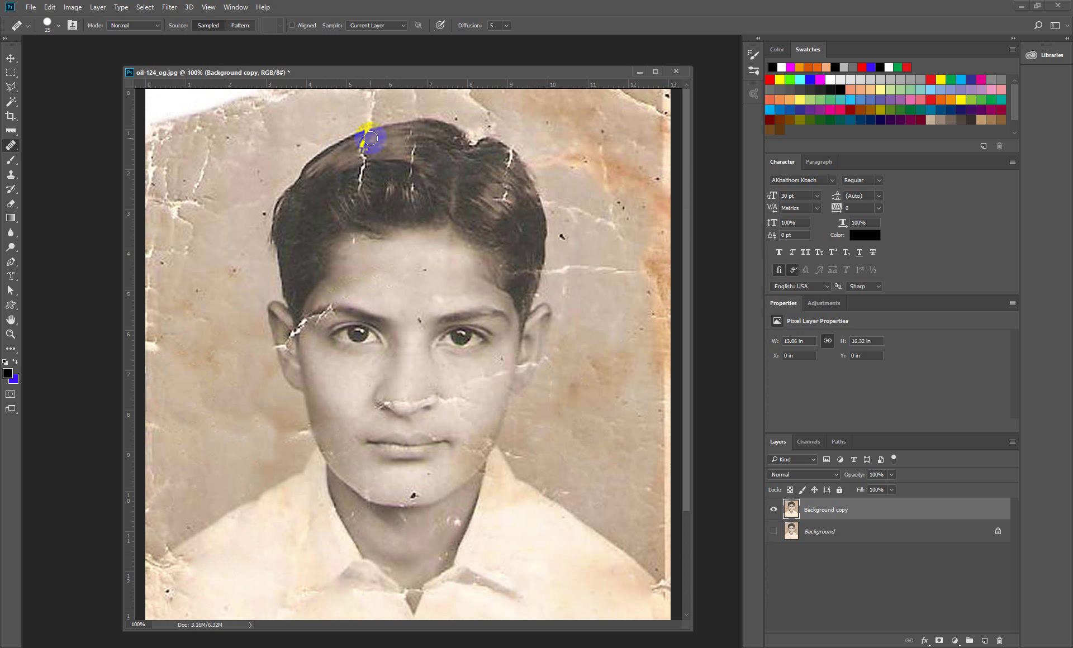
alt+click(384, 128)
Heal the hairline crack and blend the cracked strands across the top of the hair.
drag(367, 144, 389, 145)
drag(365, 156, 357, 148)
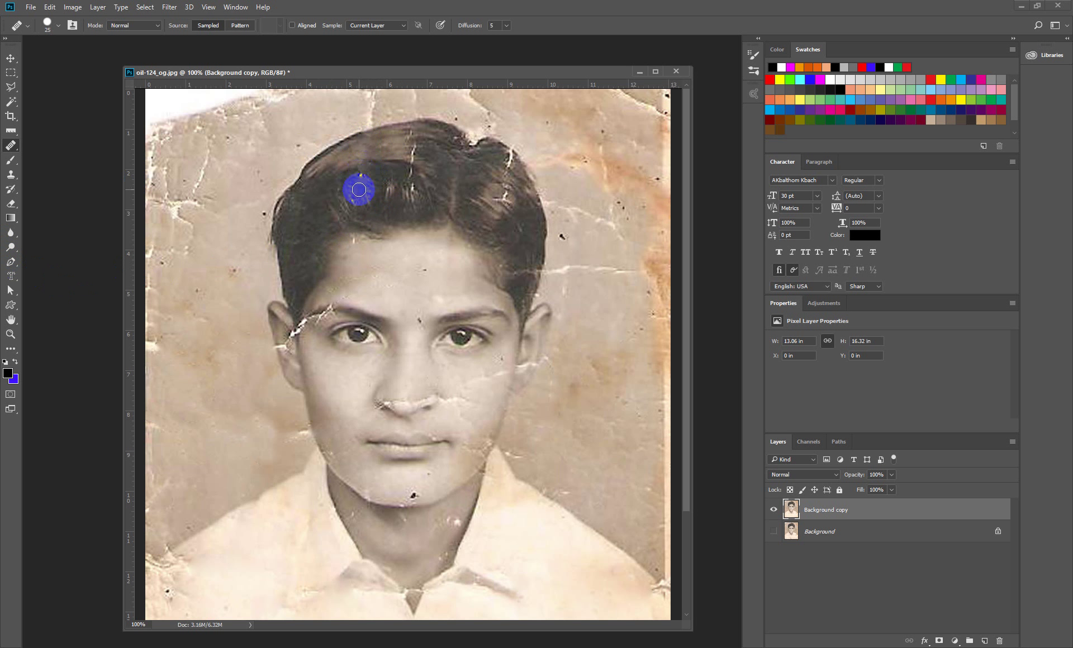
drag(364, 168, 417, 151)
alt+click(465, 164)
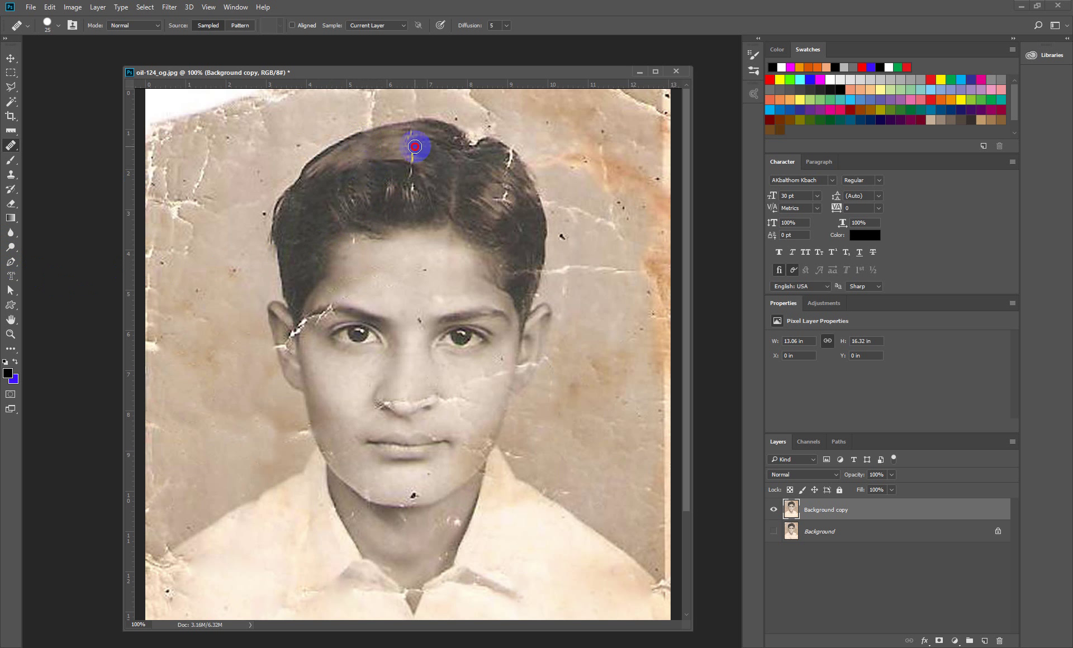
mouse_move(413, 154)
mouse_down()
mouse_move(395, 184)
mouse_move(399, 163)
mouse_up()
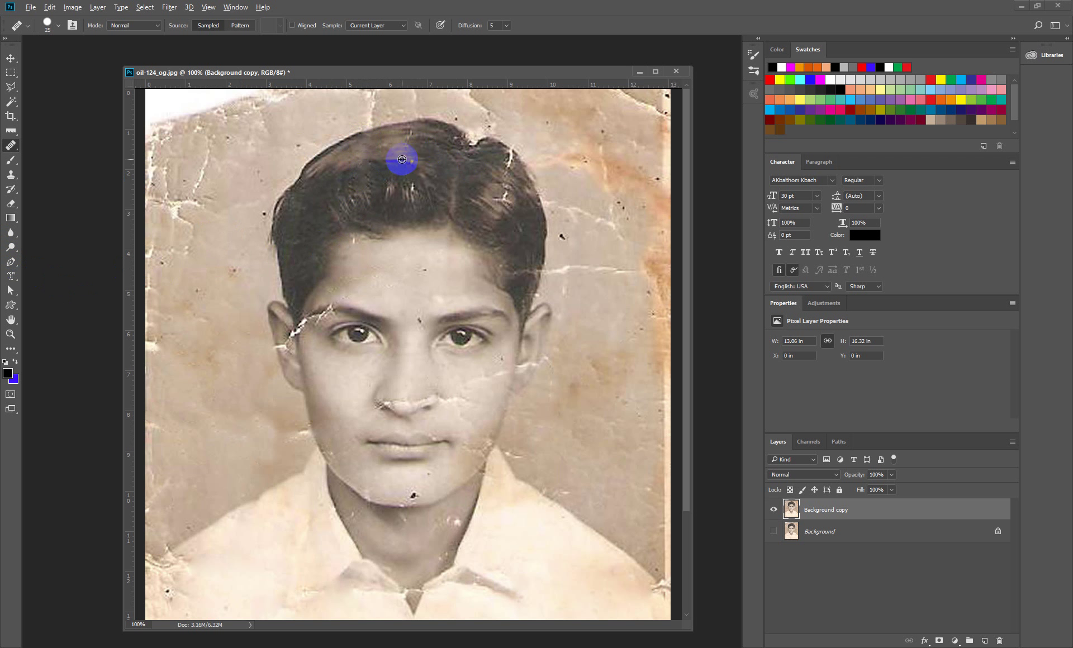
mouse_move(411, 158)
mouse_down()
mouse_move(443, 160)
mouse_move(229, 163)
mouse_move(289, 223)
mouse_move(467, 223)
mouse_move(492, 189)
mouse_move(508, 186)
mouse_move(491, 170)
mouse_move(508, 176)
mouse_move(426, 177)
mouse_up()
Heal the crack at the hair edge and the crack across the cheek.
click(402, 375)
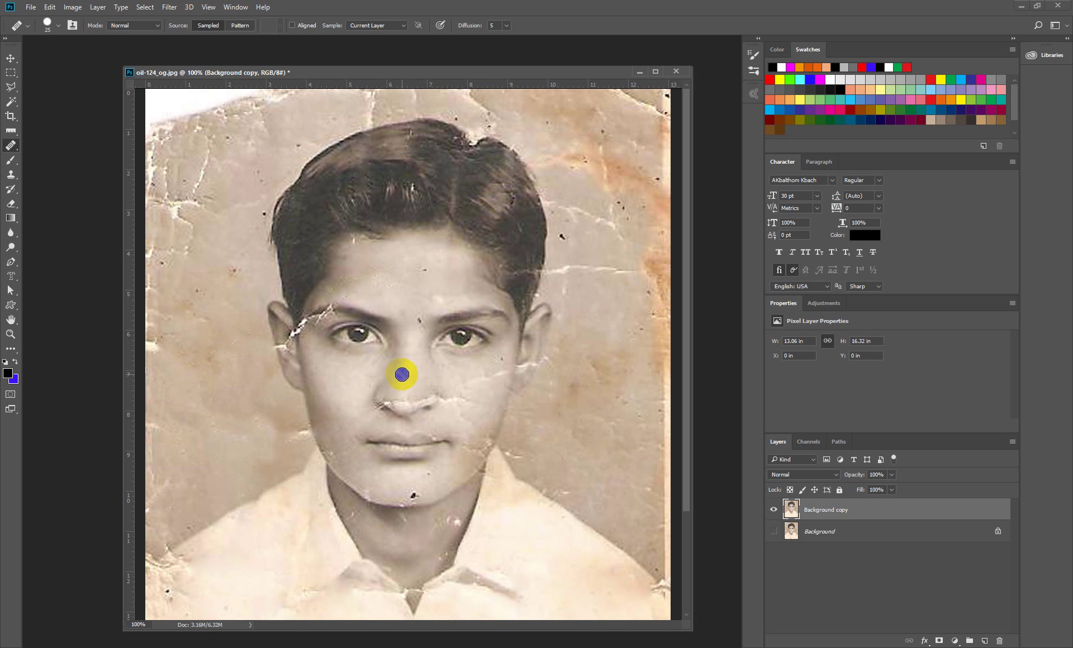
mouse_move(522, 259)
mouse_down()
mouse_move(531, 250)
mouse_move(519, 279)
mouse_up()
click(573, 335)
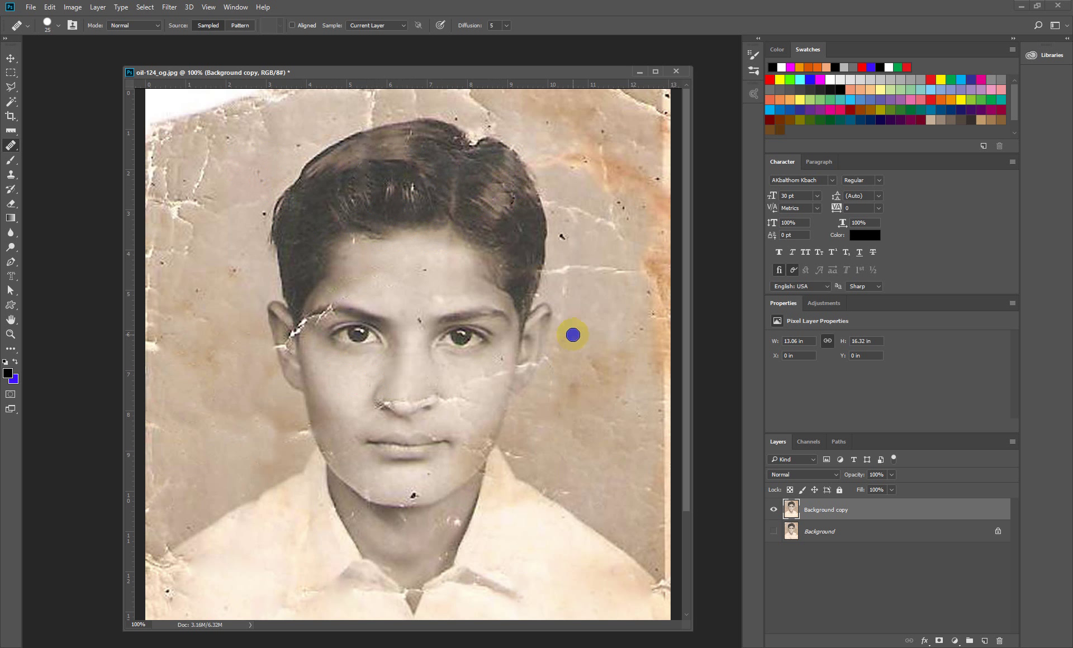
drag(503, 374, 480, 379)
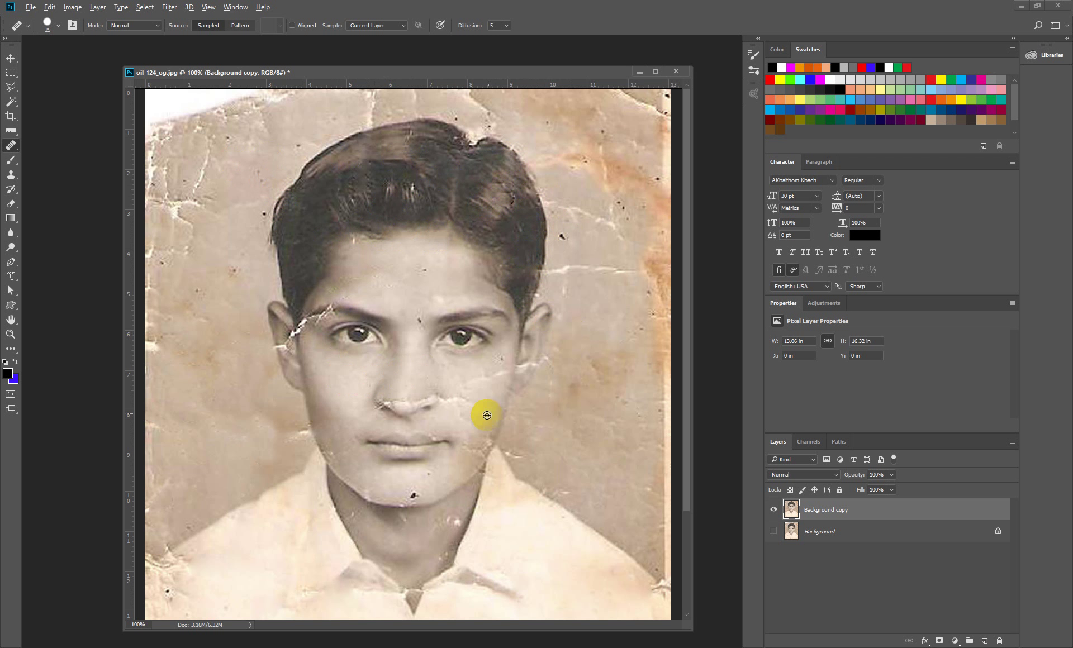
alt+click(483, 401)
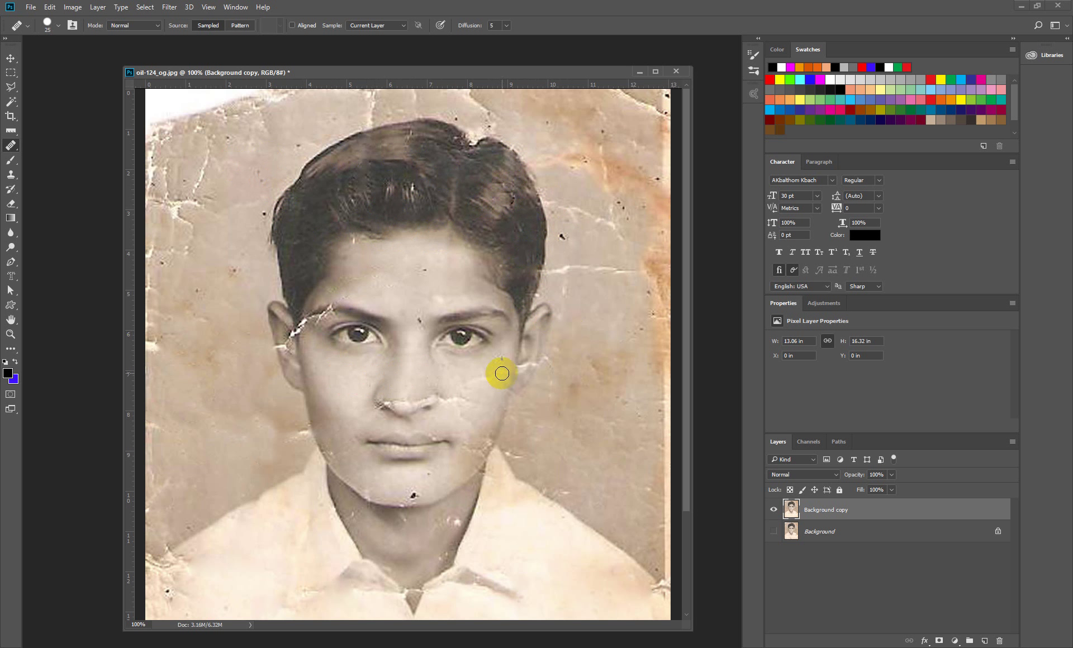
drag(474, 379, 456, 400)
Heal the dark spot on the tip of the nose.
alt+click(465, 384)
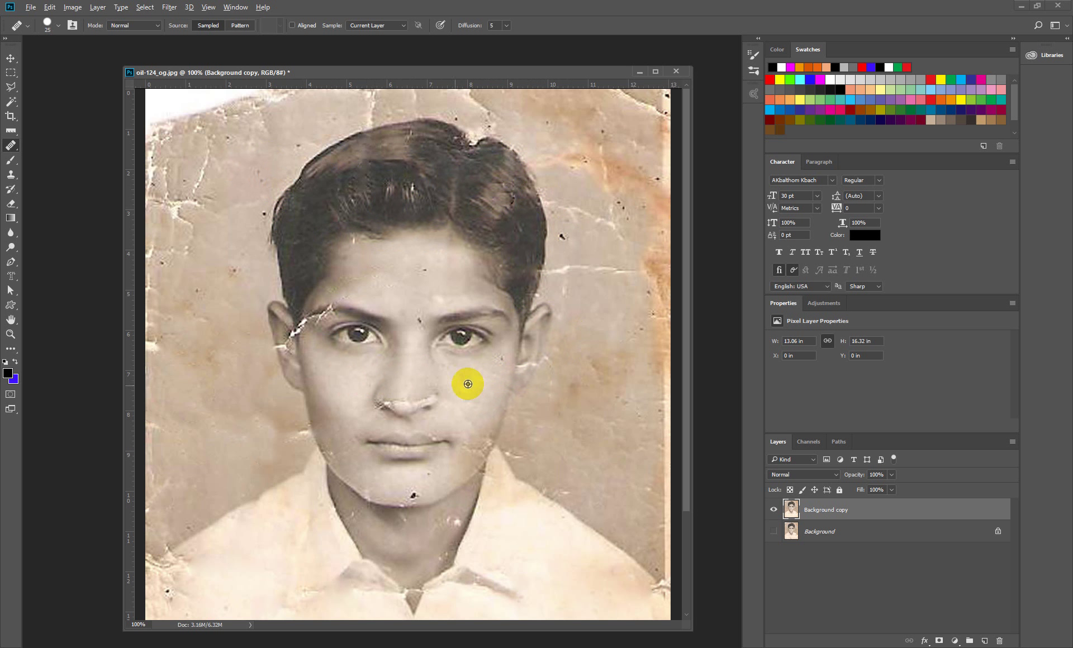
alt+click(408, 394)
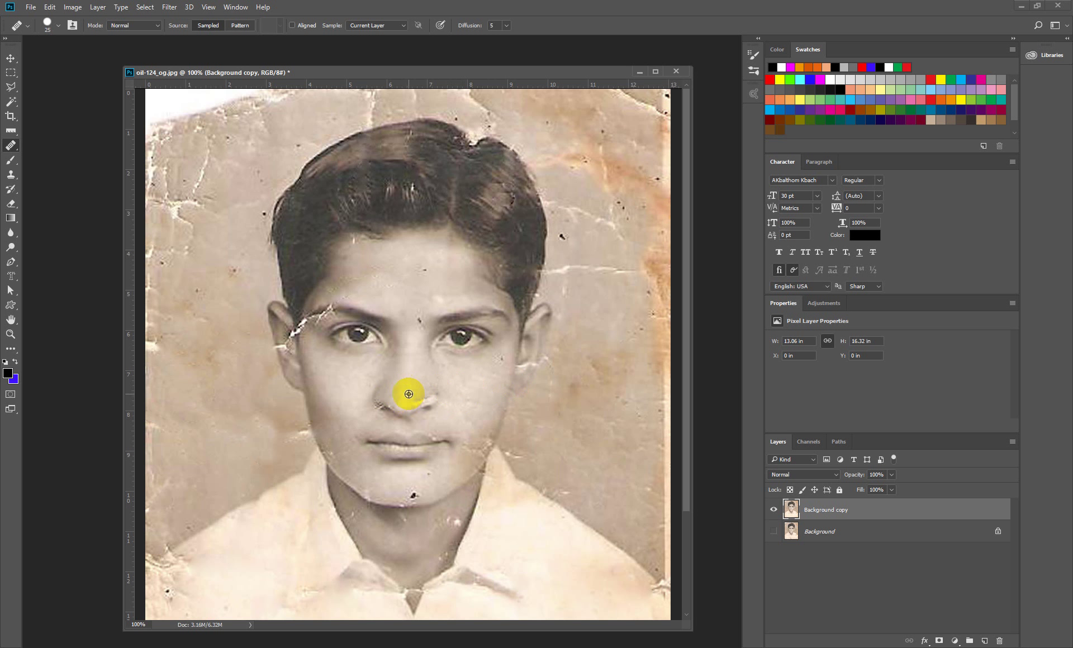
click(426, 395)
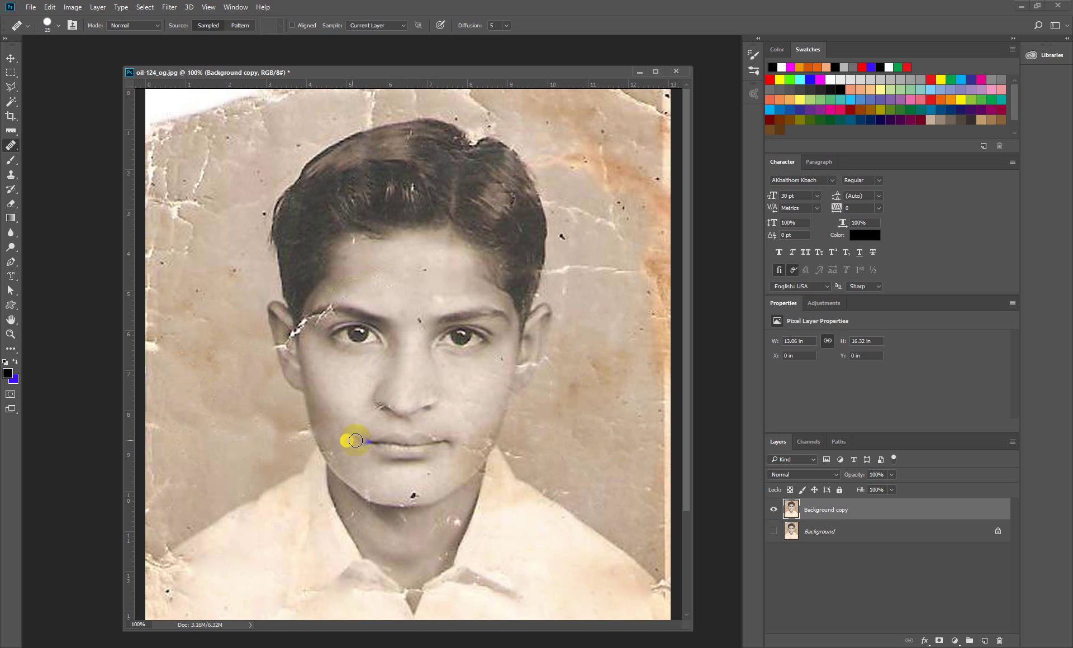
alt+click(490, 437)
Heal the chin blemishes, then start on the crack above the left eye.
alt+click(396, 490)
drag(394, 490, 413, 494)
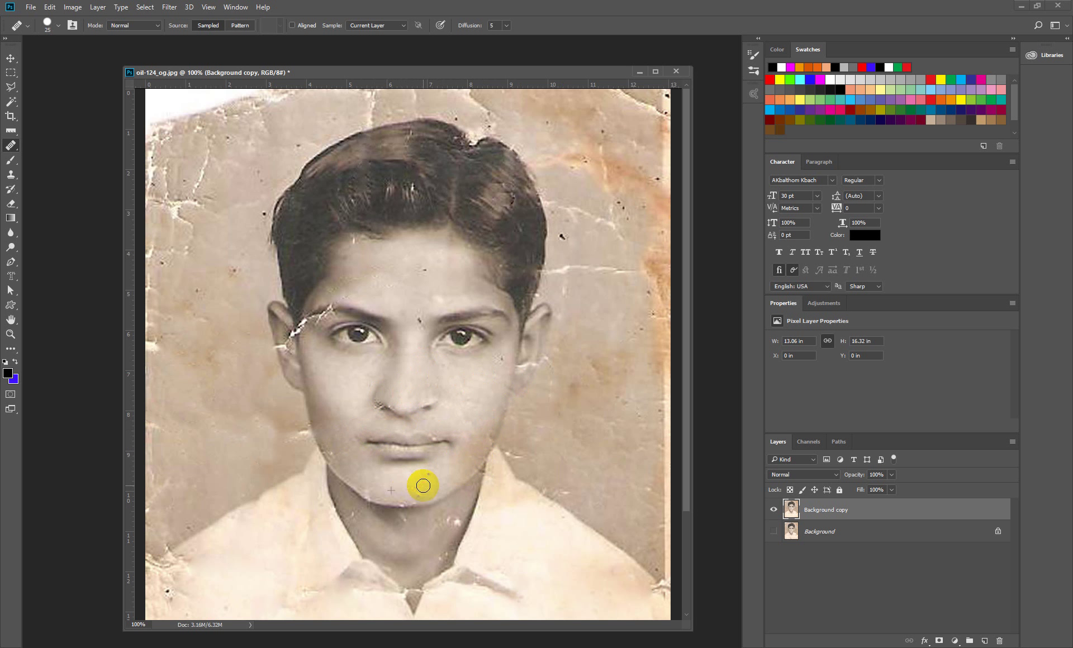
alt+click(403, 484)
mouse_move(399, 491)
mouse_down()
mouse_move(415, 494)
mouse_move(383, 490)
mouse_up()
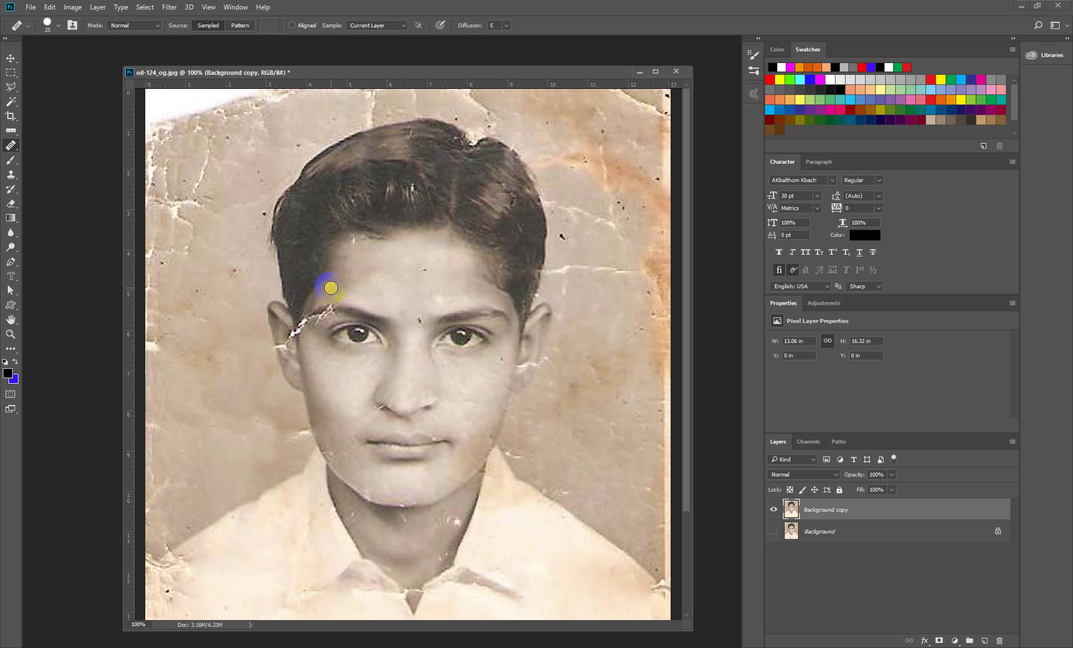
scroll(349, 302, down, 2)
drag(347, 295, 347, 293)
Zoom out and toggle layer visibility to compare original and retouched, leaving the copy visible.
key(ctrl+minus)
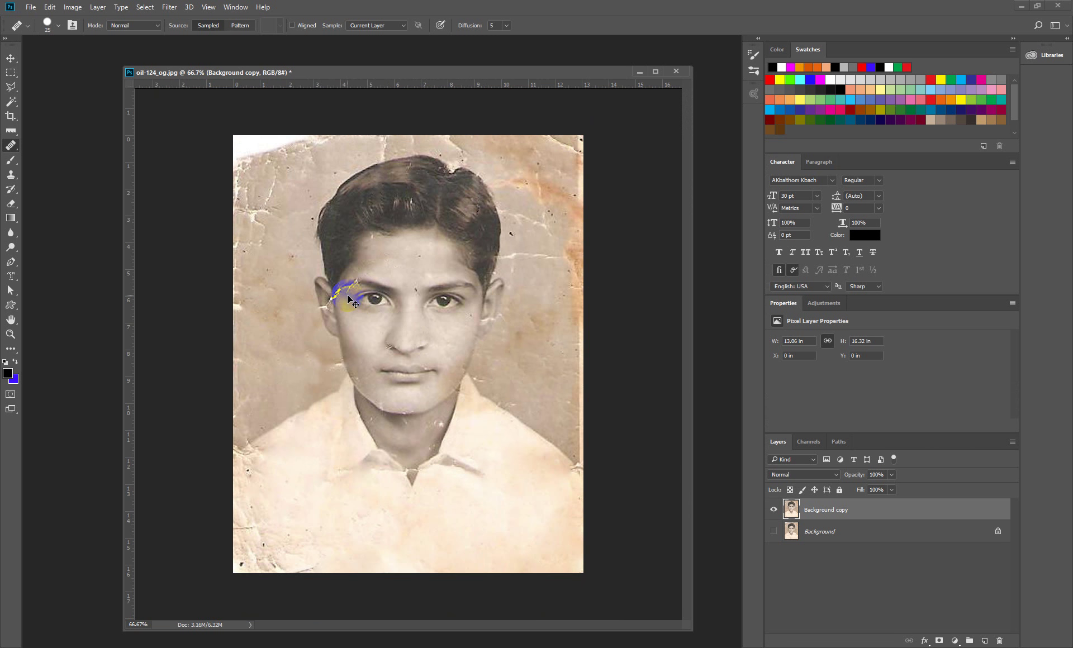
click(773, 531)
click(774, 510)
click(773, 510)
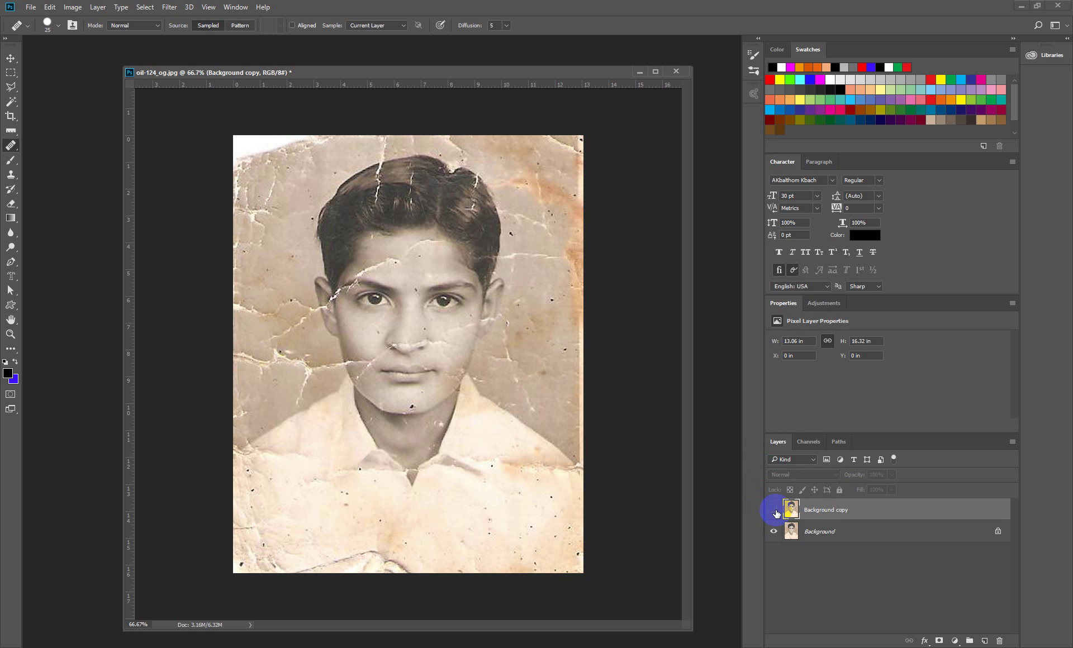
click(774, 511)
click(774, 510)
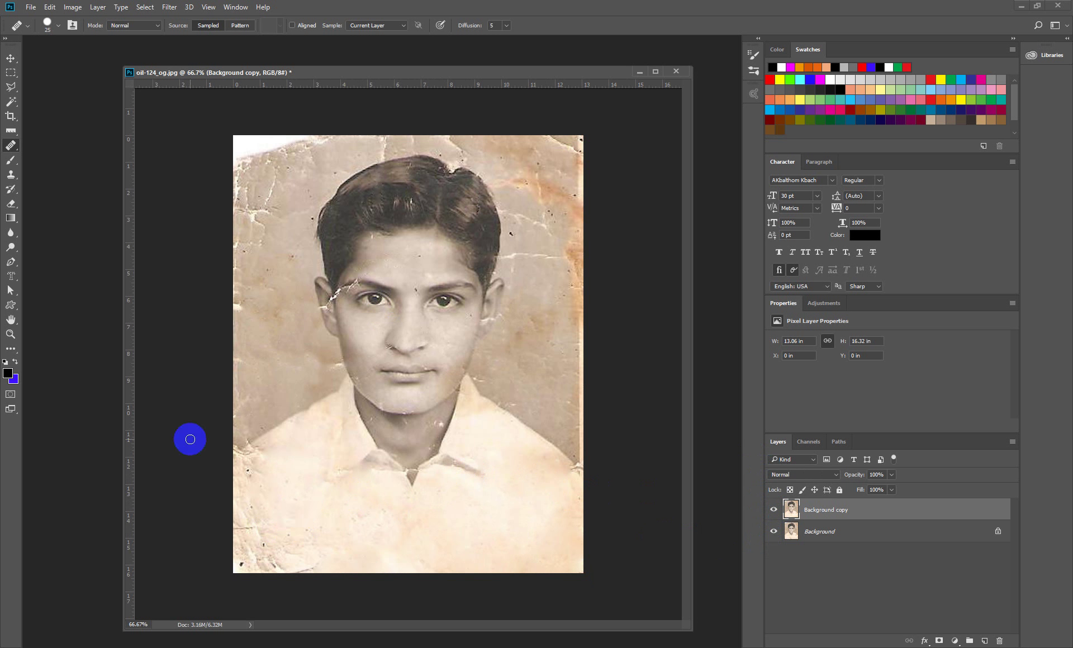
Clone shirt texture over the brown blot on the lower-left shirt using the Clone Stamp.
right_click(11, 147)
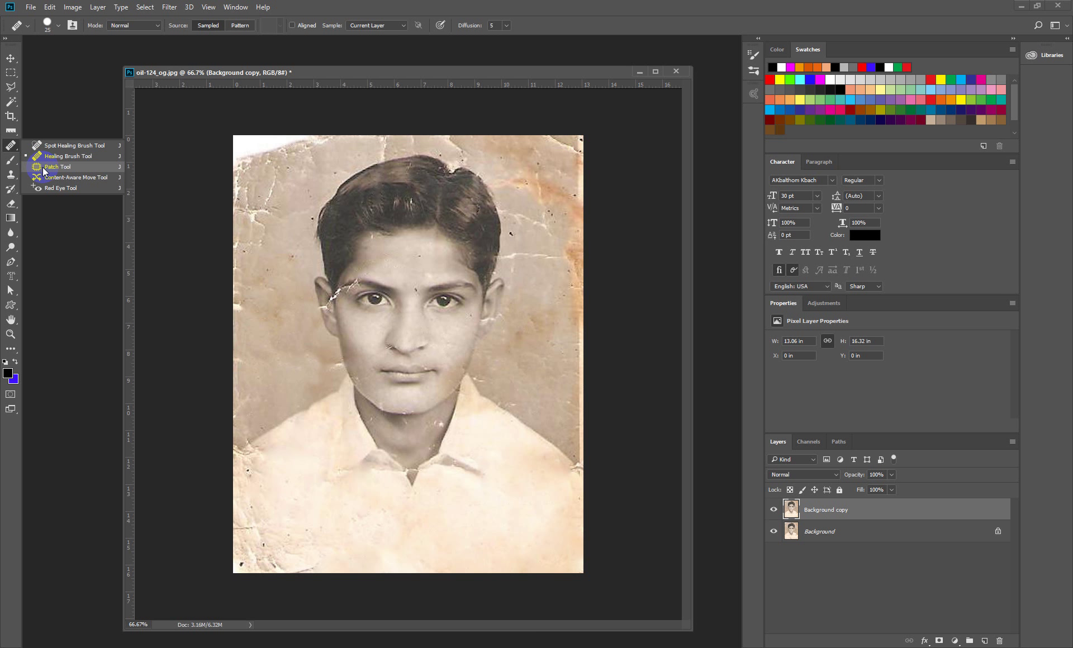
click(10, 176)
click(11, 177)
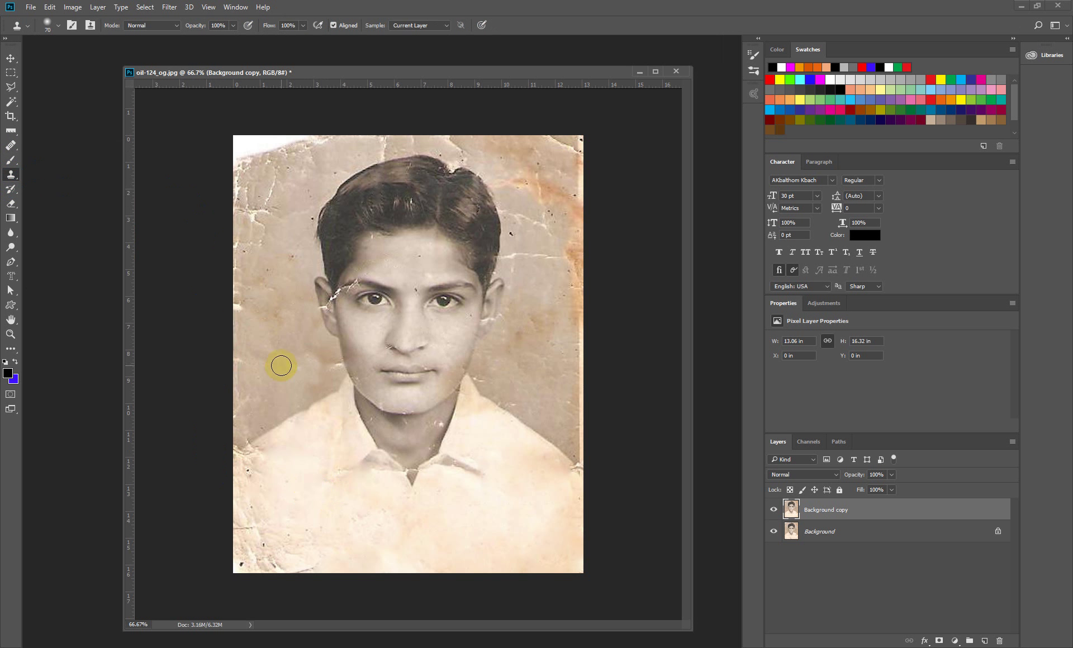
drag(304, 509, 287, 496)
click(418, 567)
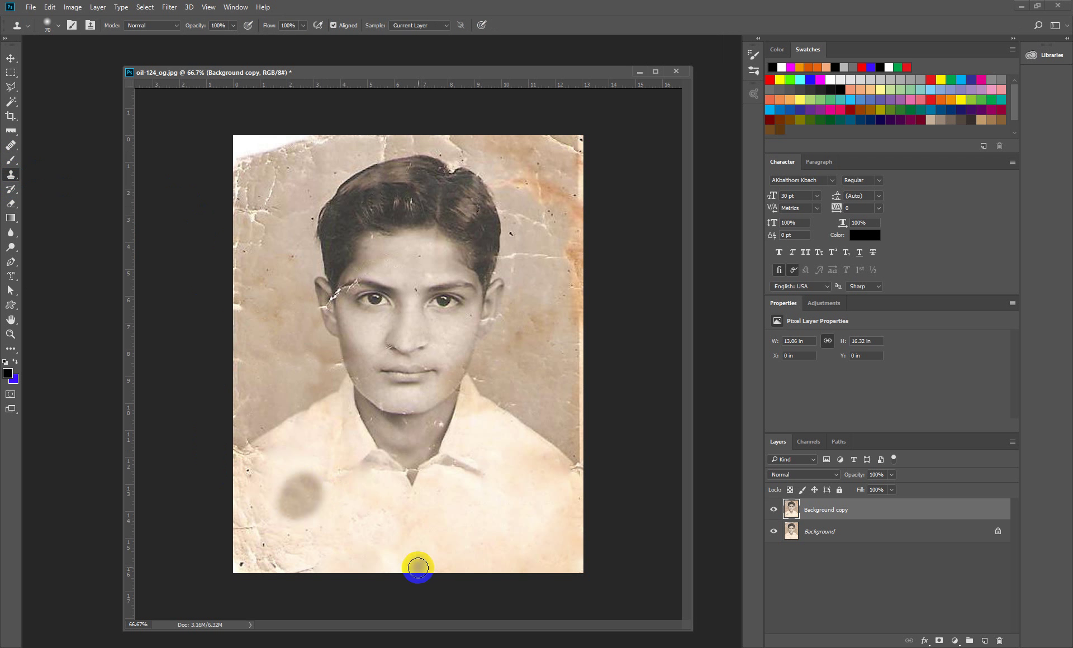
alt+click(258, 367)
click(280, 492)
drag(280, 491, 283, 491)
click(11, 145)
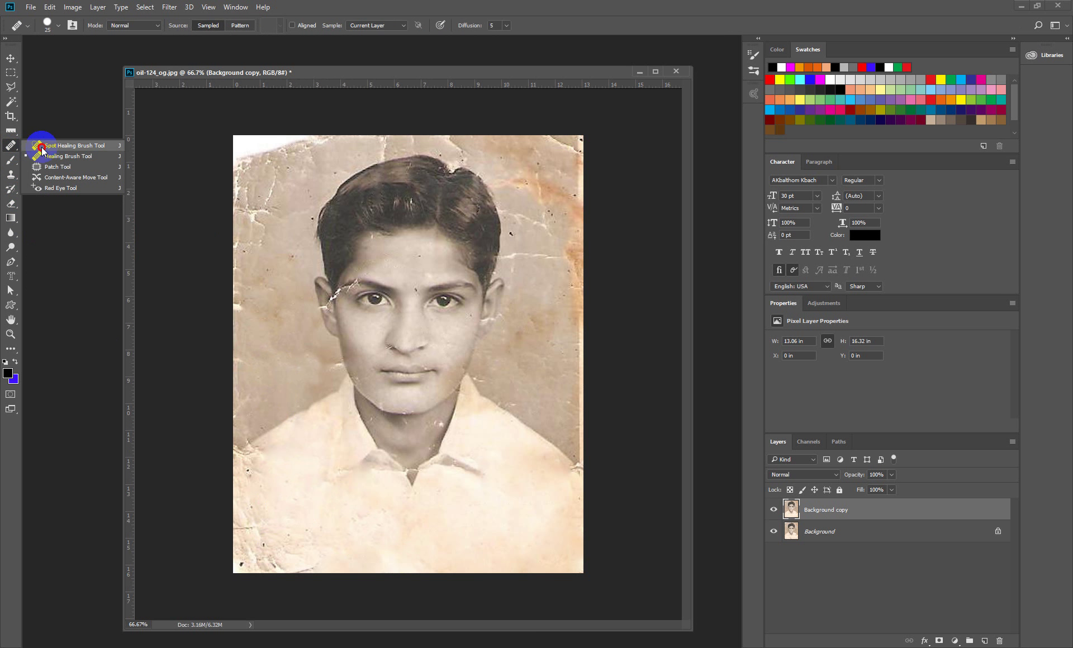
Spot-heal the small blemishes along the lower-left shirt edge.
click(42, 146)
mouse_move(288, 534)
mouse_down()
mouse_move(312, 527)
mouse_move(262, 559)
mouse_up()
drag(246, 515, 249, 560)
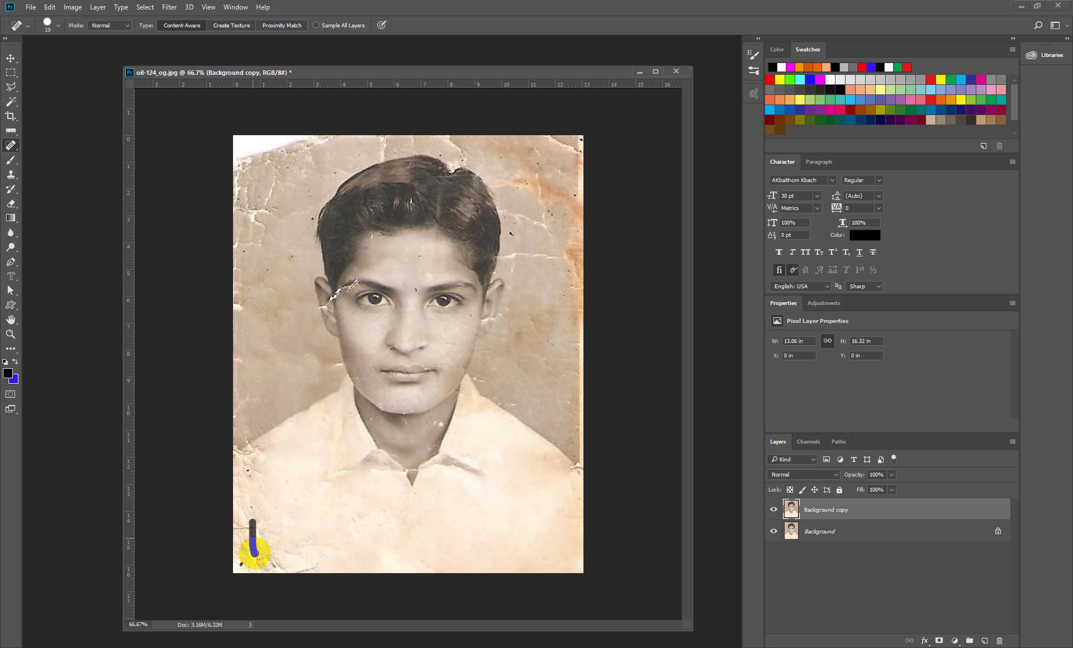
drag(249, 500, 266, 556)
Blend the healed lower-left shirt patch with the sampled Healing Brush.
right_click(10, 145)
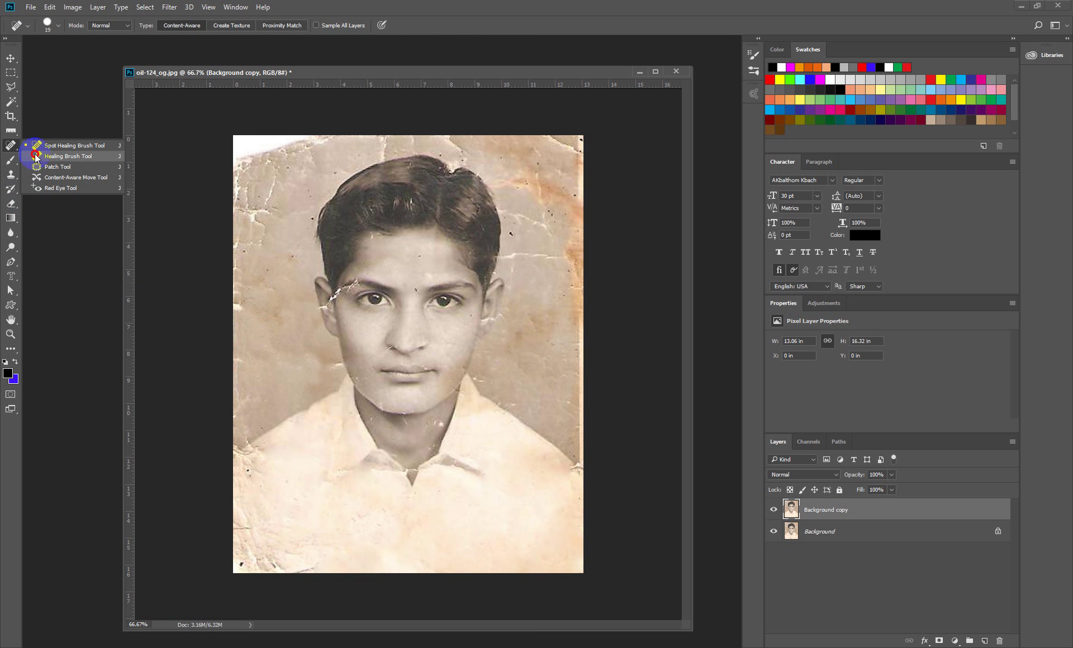
click(41, 158)
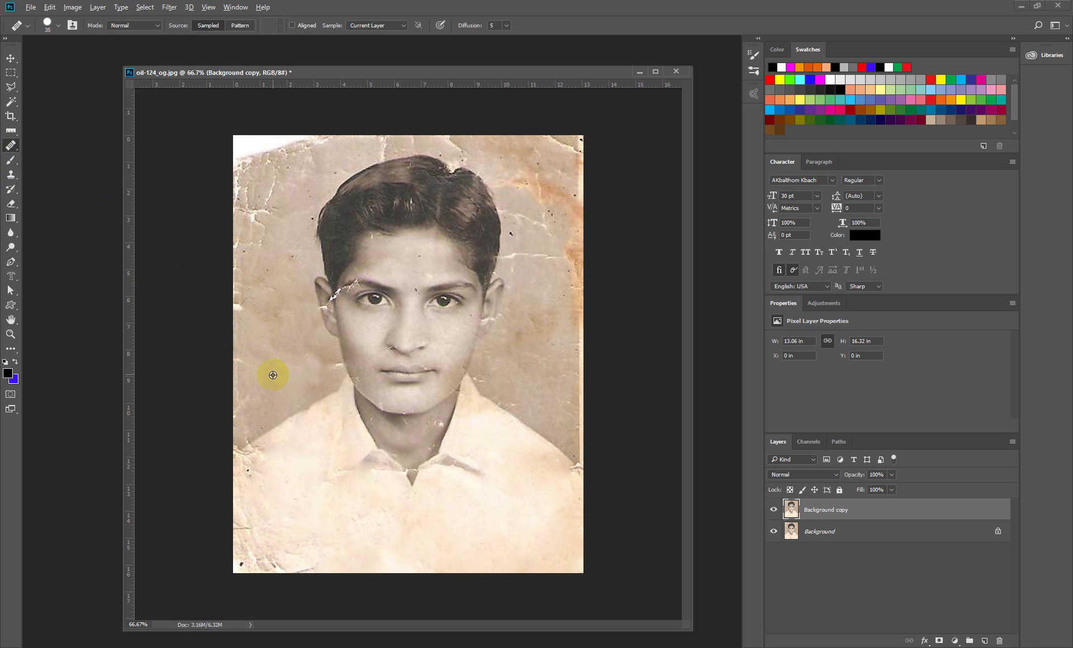
drag(312, 474, 311, 499)
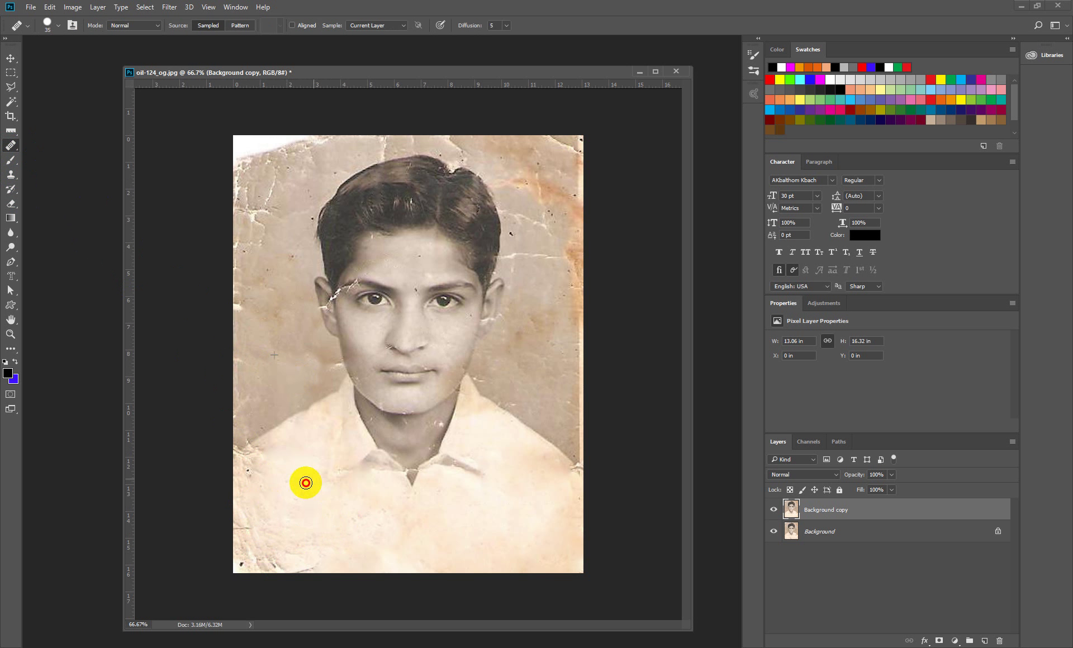
drag(311, 499, 299, 487)
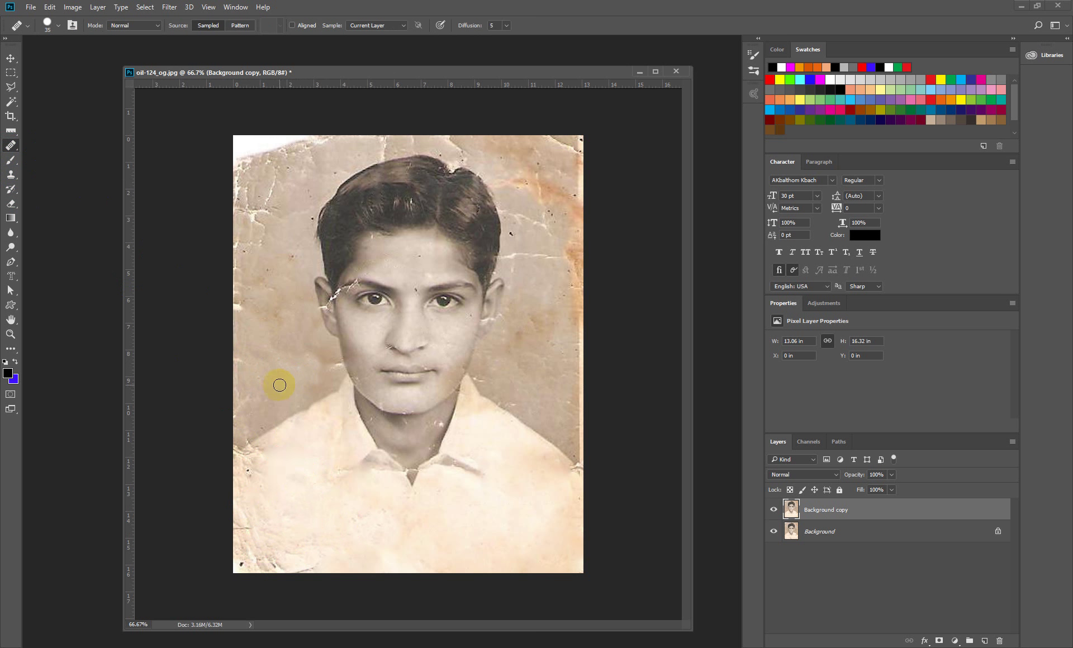
click(9, 176)
click(187, 248)
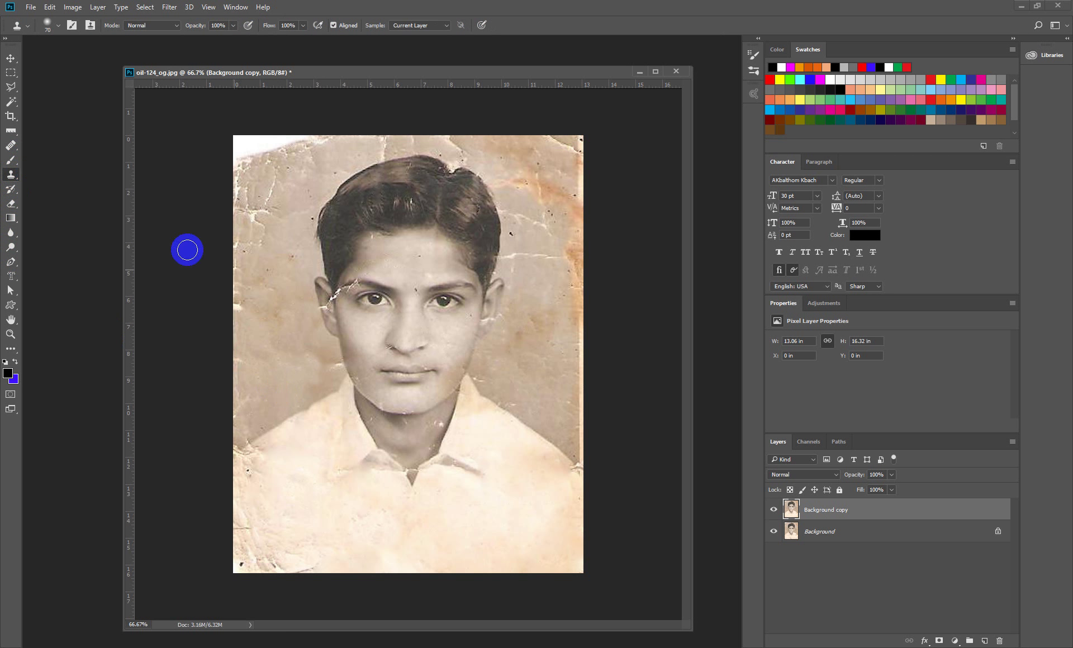
drag(290, 473, 278, 532)
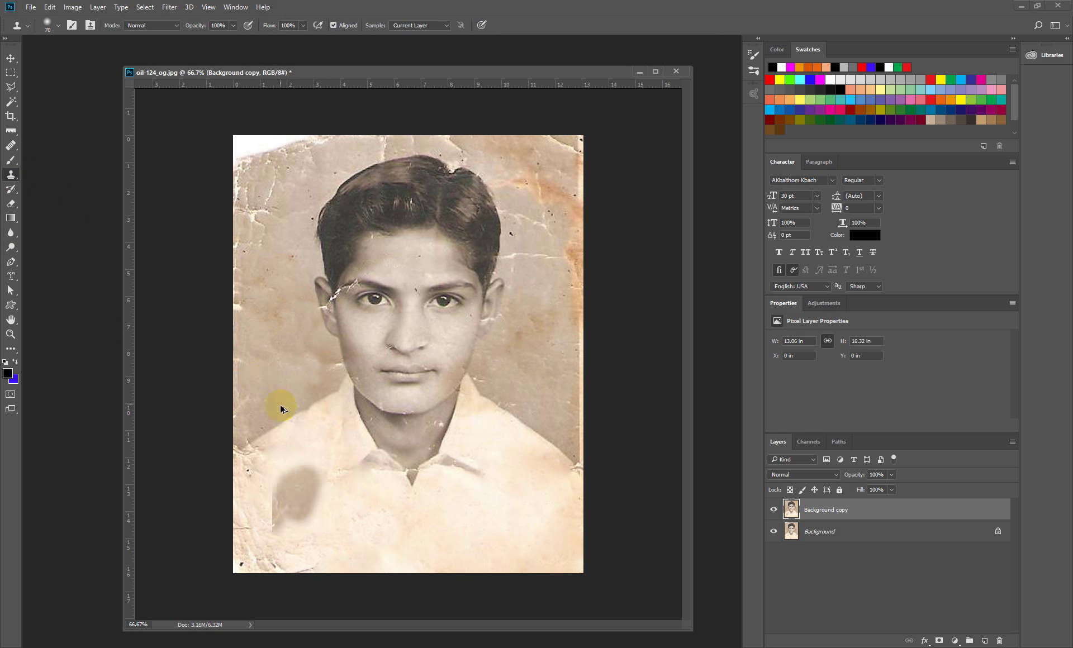
key(ctrl+z)
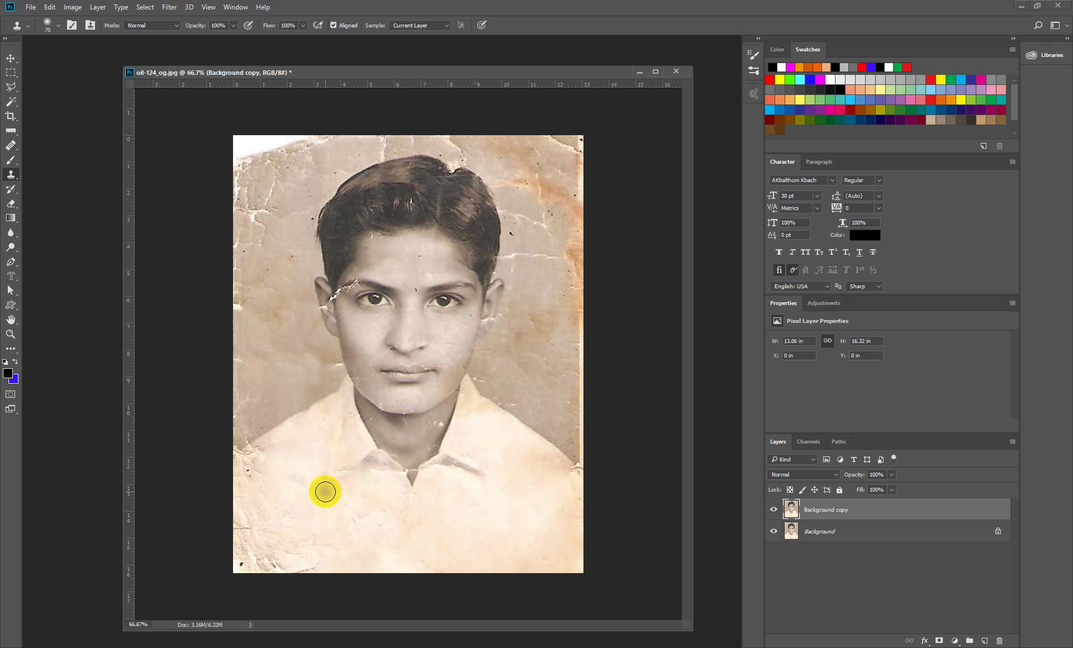